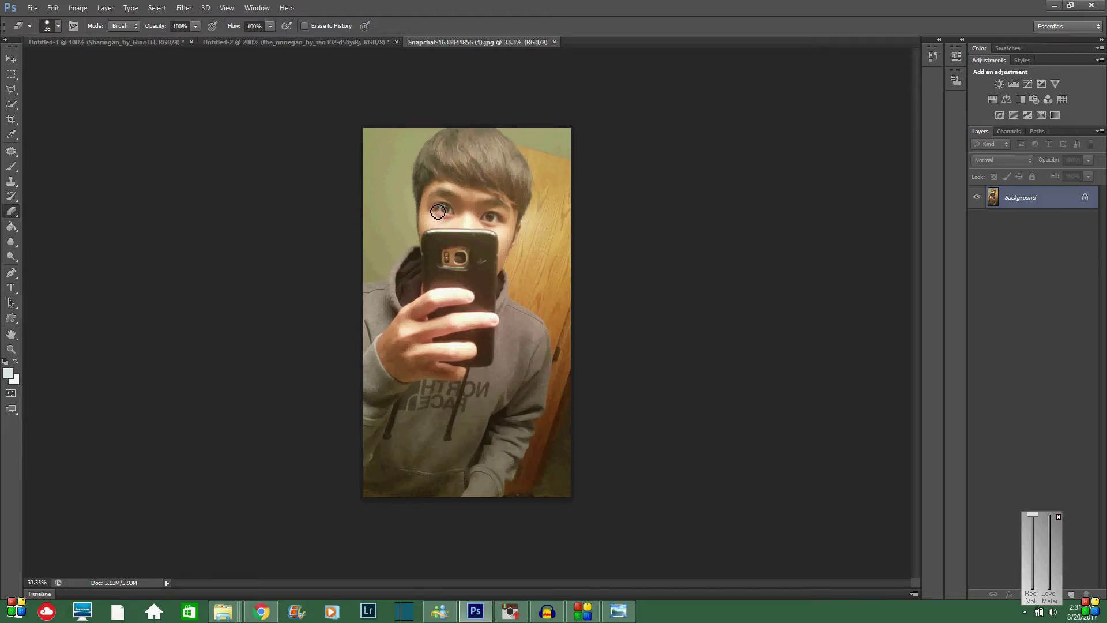
Zoom in on the selfie's eyes to 300%, centring the view on the left eye
{"action": "left_click", "coordinate": [11, 348]}
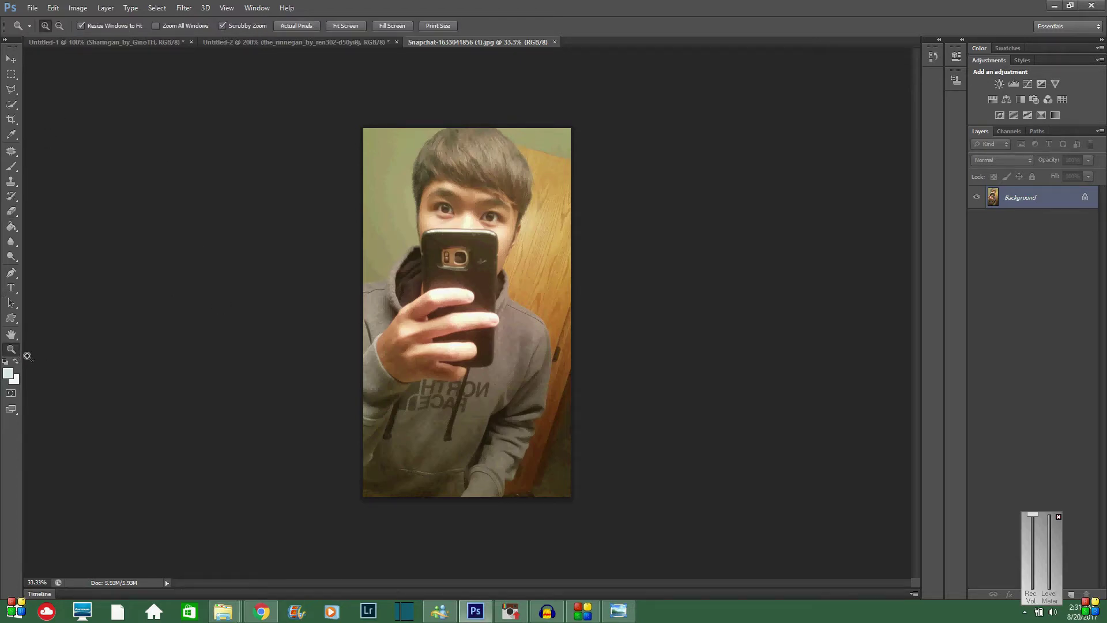
{"action": "left_click", "coordinate": [477, 213]}
{"action": "left_click", "coordinate": [452, 187]}
{"action": "left_click", "coordinate": [454, 211]}
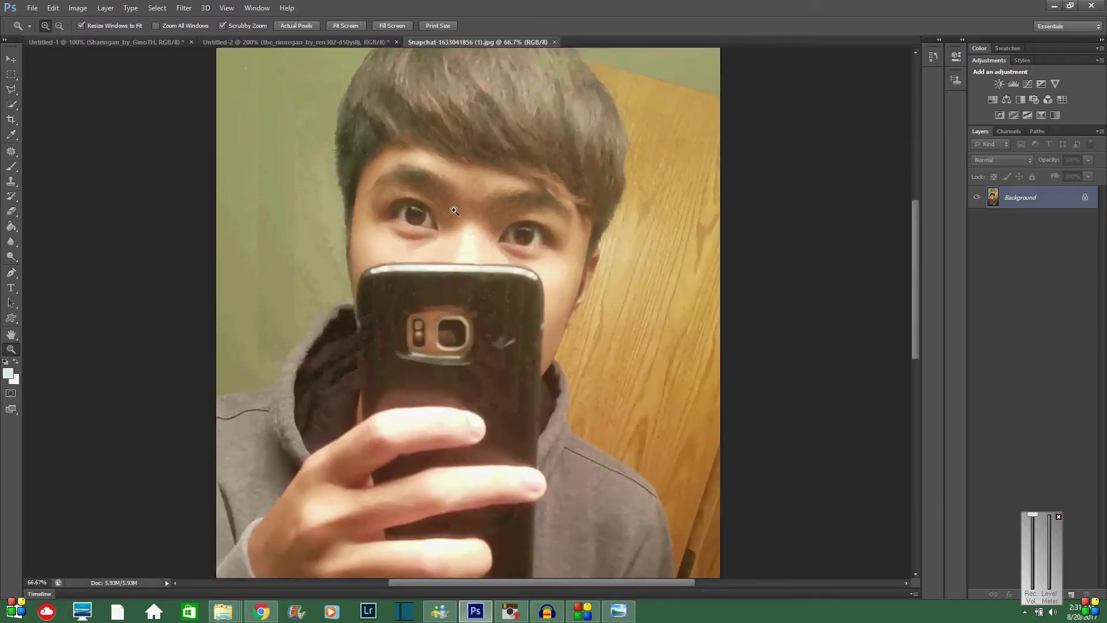
{"action": "left_click", "coordinate": [454, 211]}
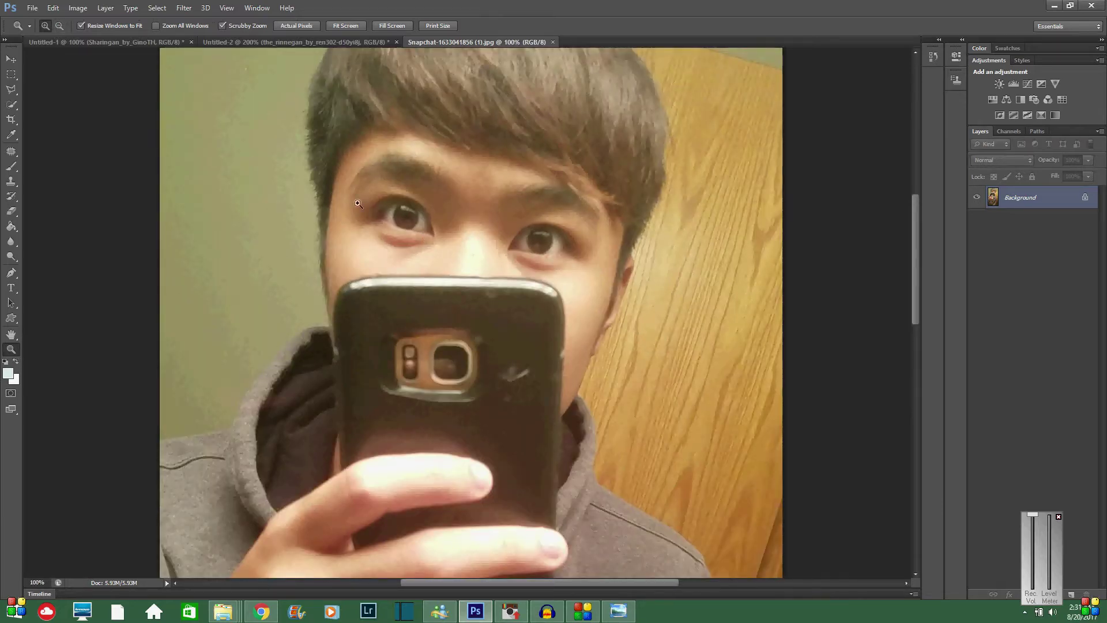
{"action": "left_click", "coordinate": [414, 216]}
{"action": "left_click", "coordinate": [381, 248]}
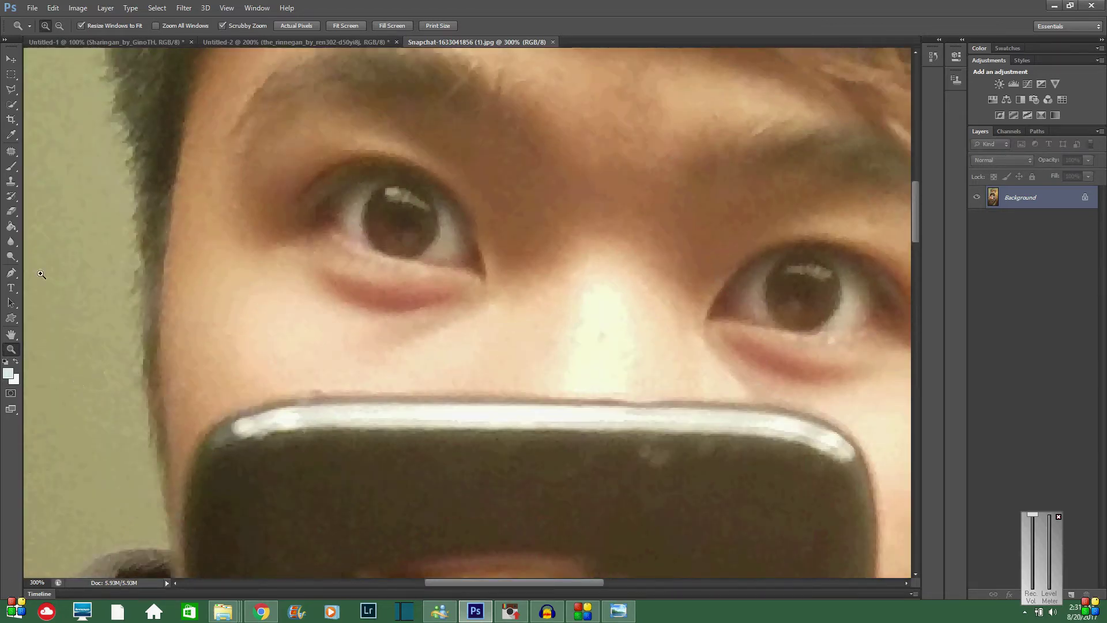
Quick-select the left eye's iris with a 58 px brush
{"action": "left_click", "coordinate": [12, 104]}
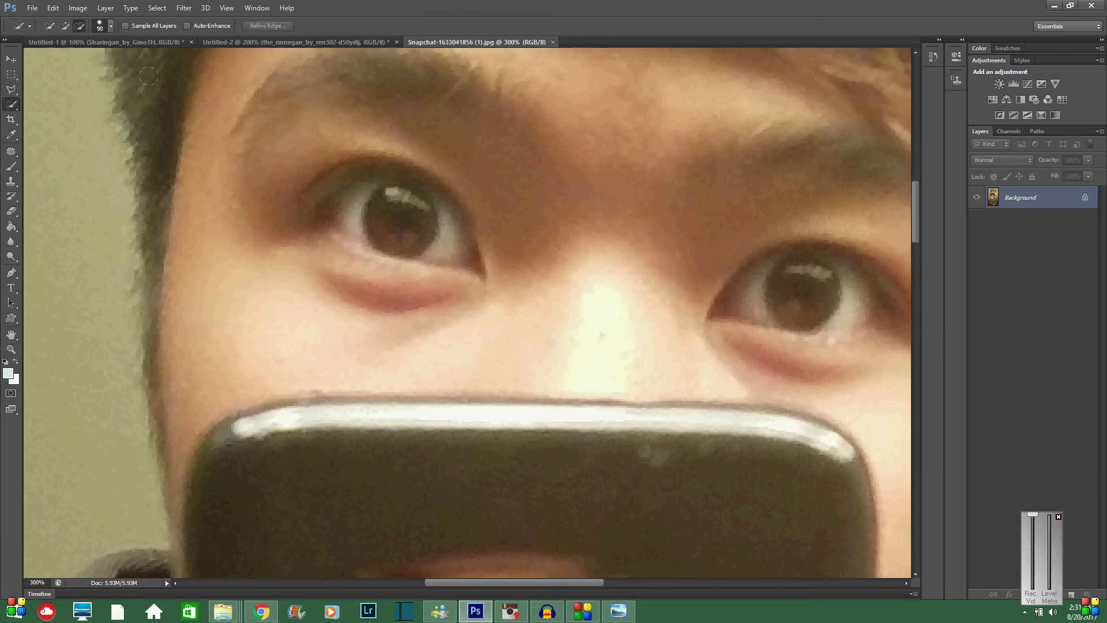
{"action": "left_click", "coordinate": [111, 26]}
{"action": "left_click_drag", "start_coordinate": [91, 58], "coordinate": [79, 60]}
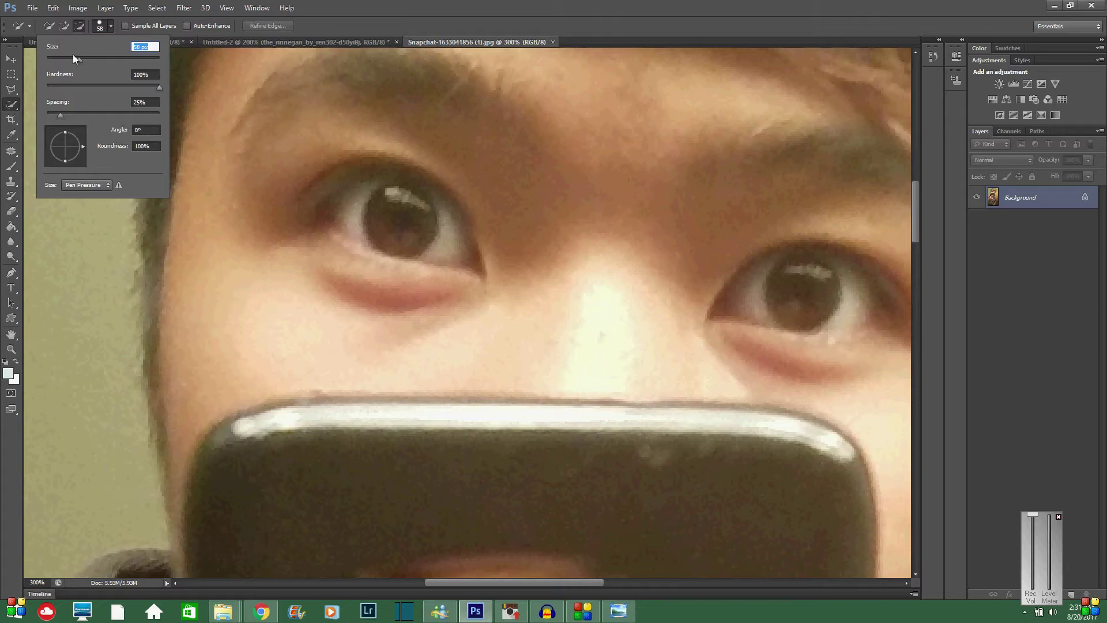
{"action": "left_click", "coordinate": [371, 195]}
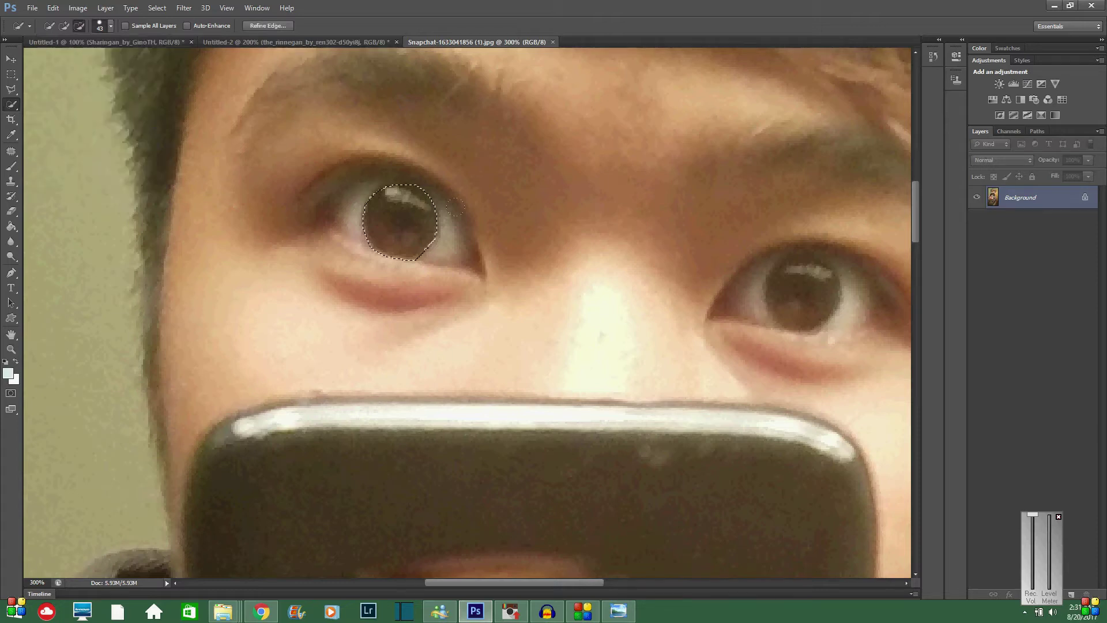
Desaturate the selected iris to grey via Image > Adjustments > Desaturate
{"action": "left_click", "coordinate": [53, 8]}
{"action": "left_click", "coordinate": [53, 8]}
{"action": "left_click", "coordinate": [78, 8]}
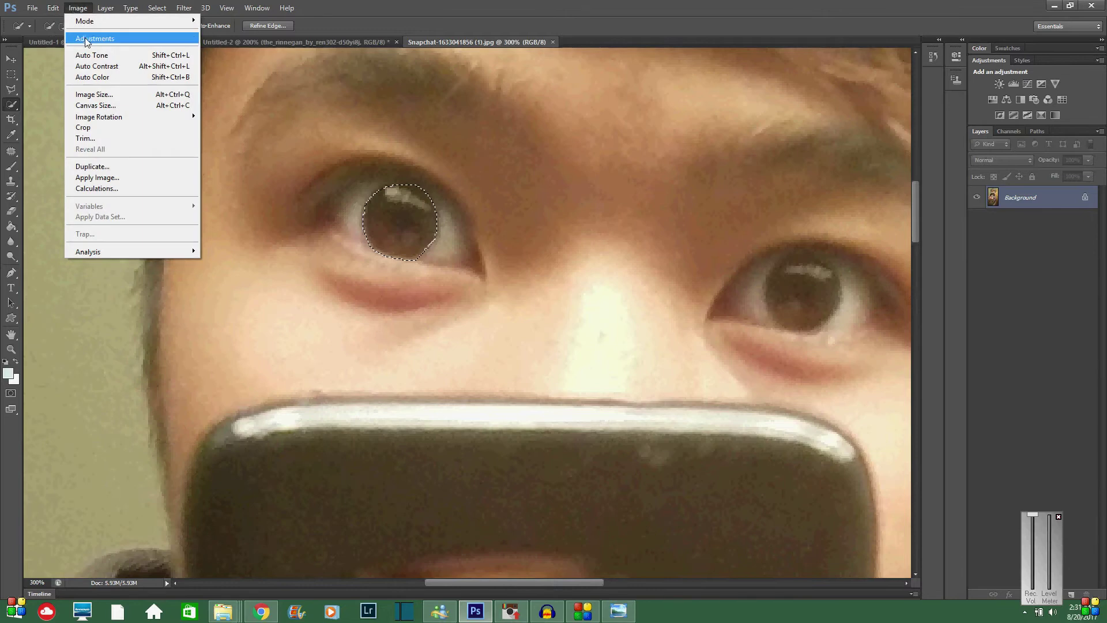
{"action": "mouse_move", "coordinate": [87, 41]}
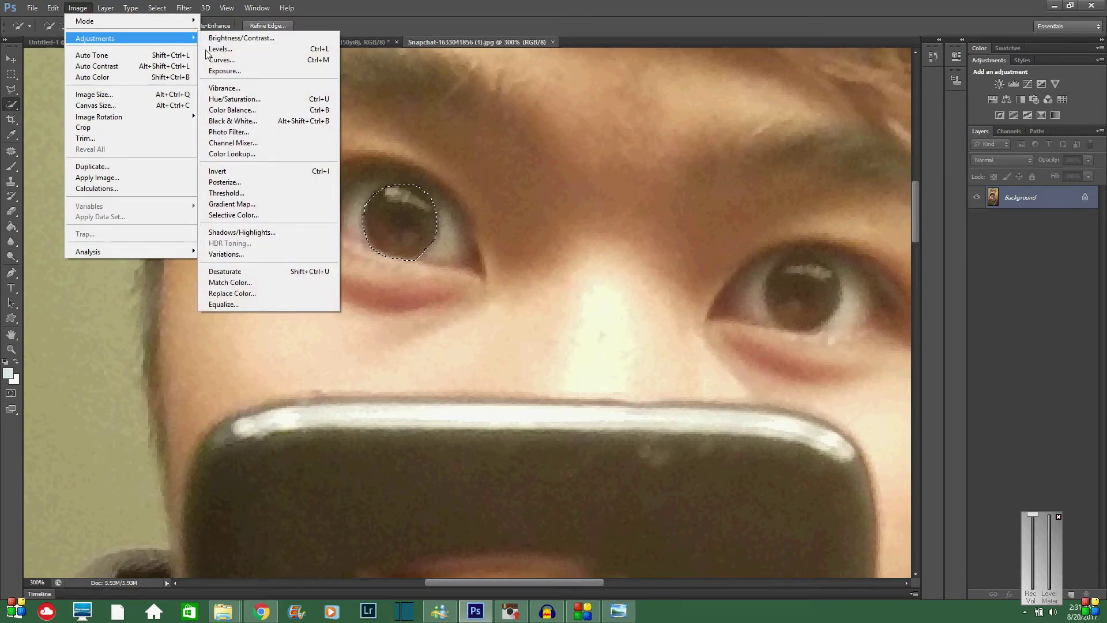
{"action": "left_click", "coordinate": [251, 271]}
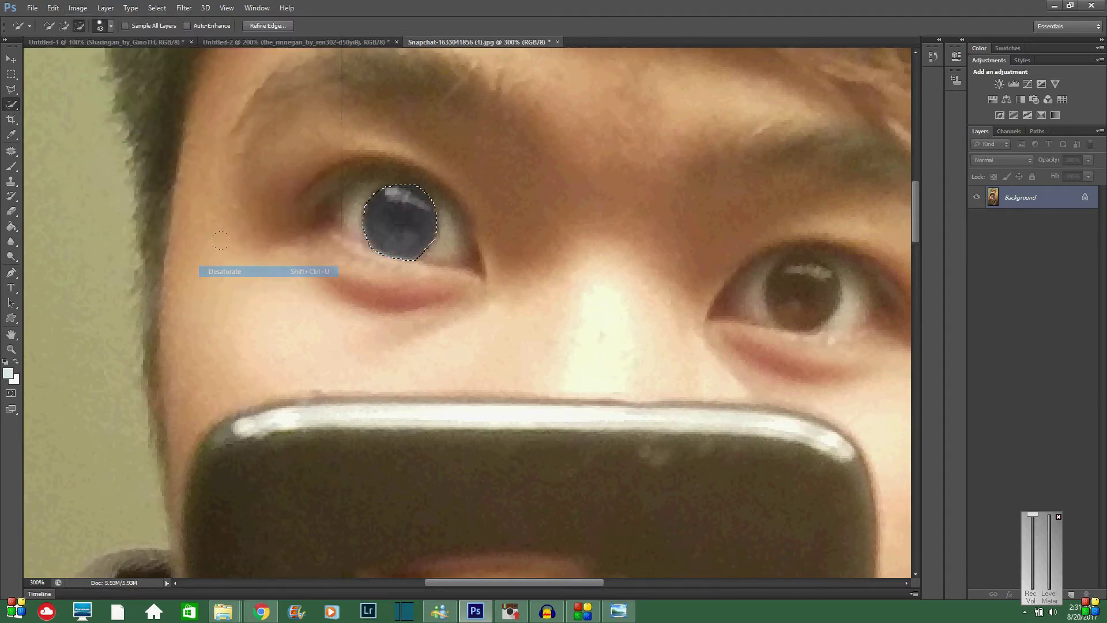
Apply a Color Lookup with the Bleach Bypass look to the iris
{"action": "left_click", "coordinate": [78, 8]}
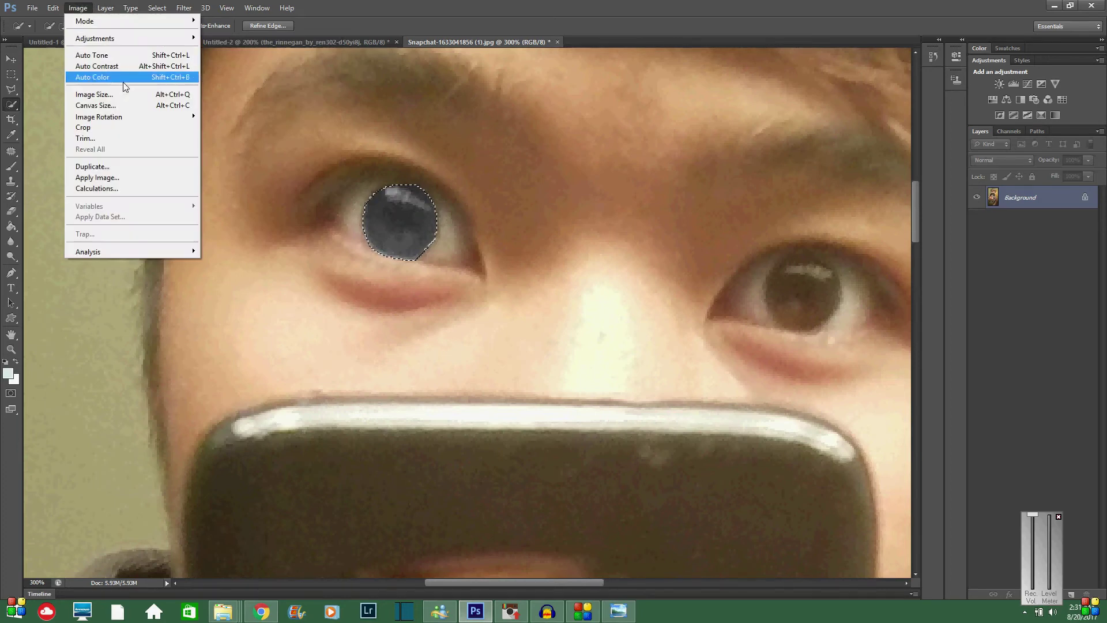
{"action": "mouse_move", "coordinate": [139, 39]}
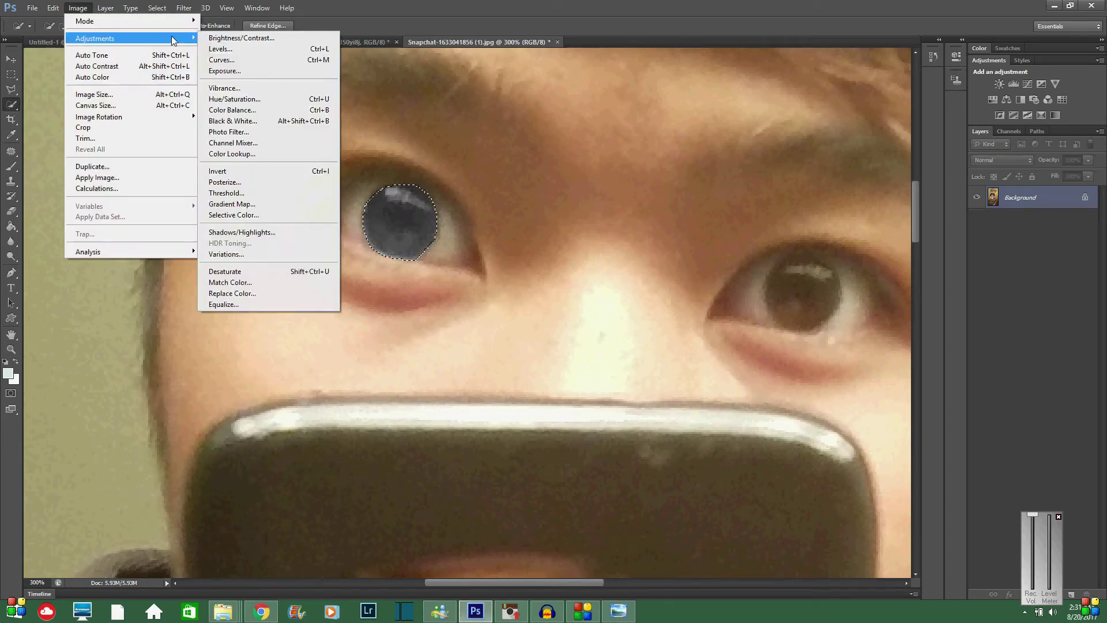
{"action": "left_click", "coordinate": [247, 153]}
{"action": "left_click", "coordinate": [353, 126]}
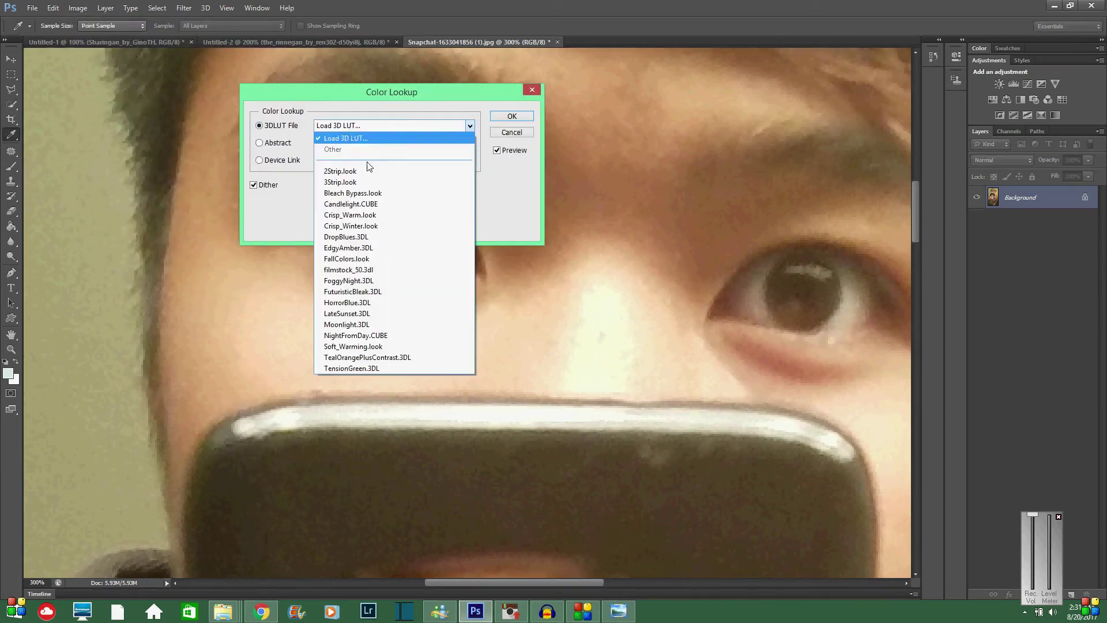
{"action": "left_click", "coordinate": [414, 202]}
{"action": "left_click", "coordinate": [512, 116]}
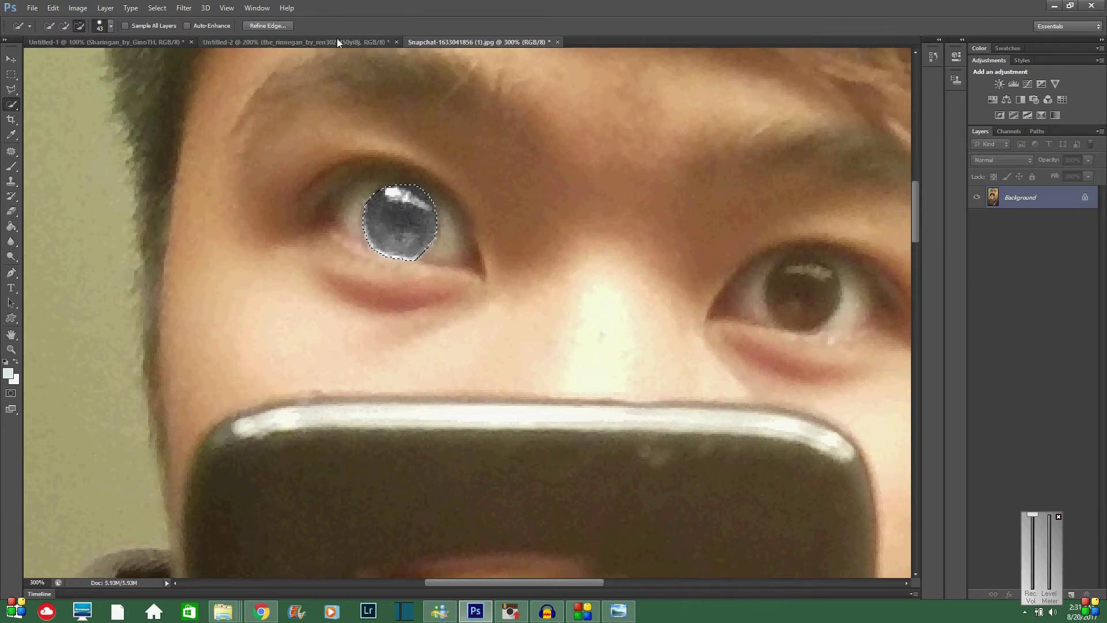
On the Untitled-1 Sharingan sheet, select Kakashi's Mangekyou Sharingan with a 111 px Quick Selection brush
{"action": "left_click", "coordinate": [289, 43]}
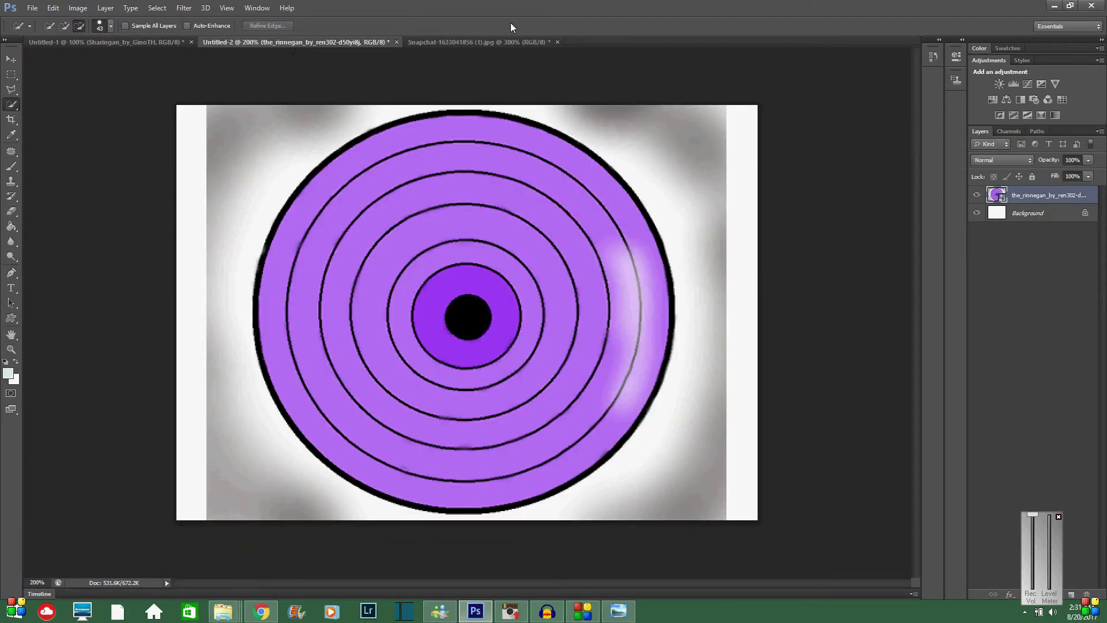
{"action": "left_click", "coordinate": [468, 40]}
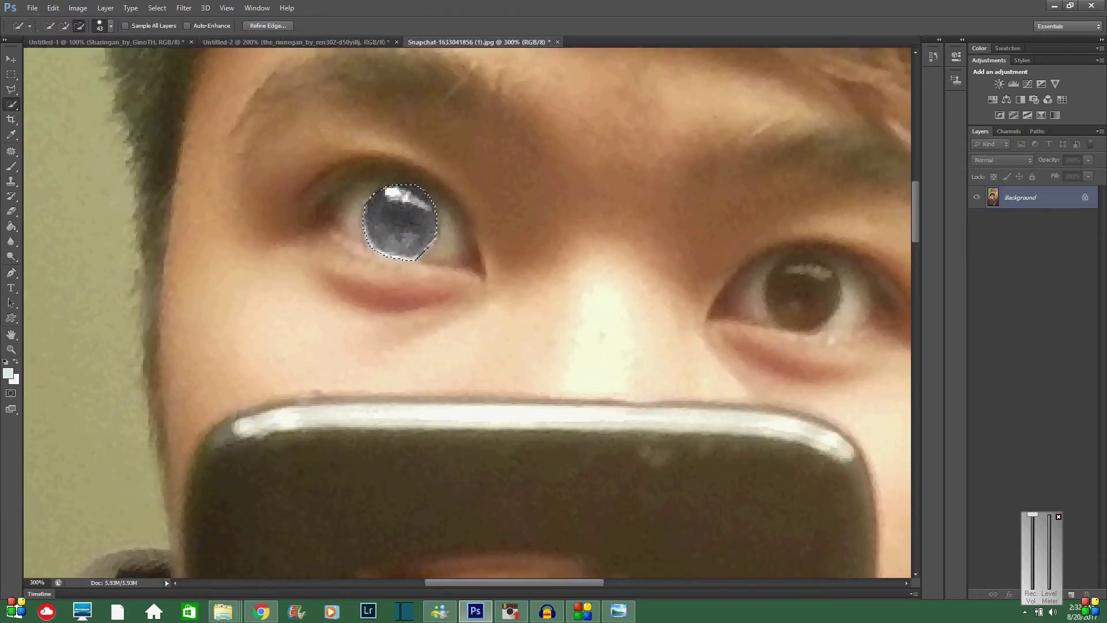
{"action": "left_click", "coordinate": [63, 43]}
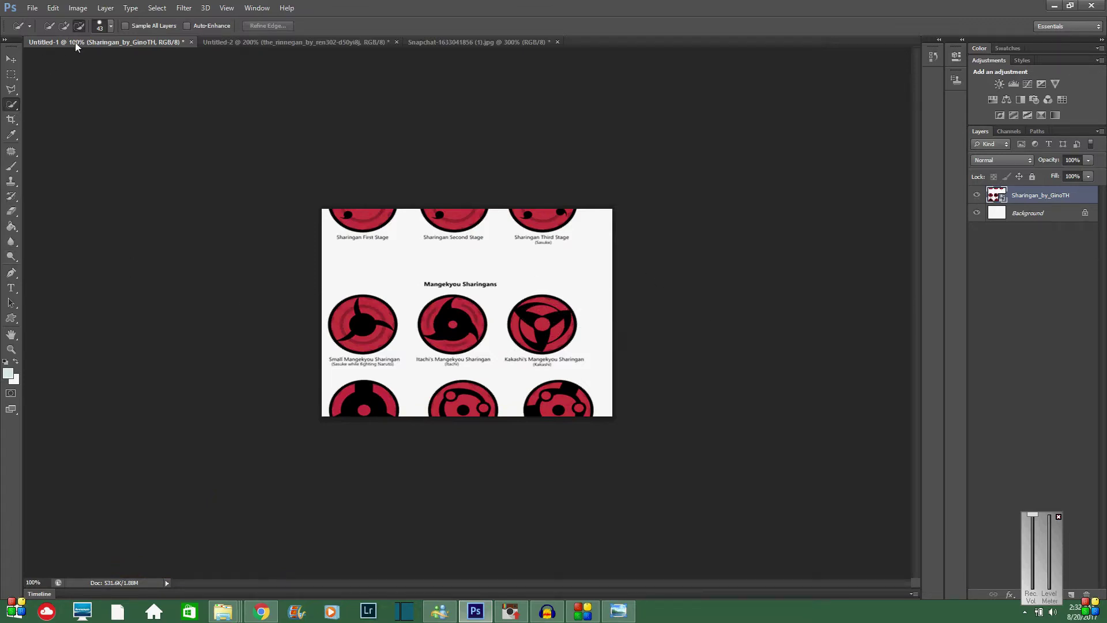
{"action": "left_click", "coordinate": [110, 26]}
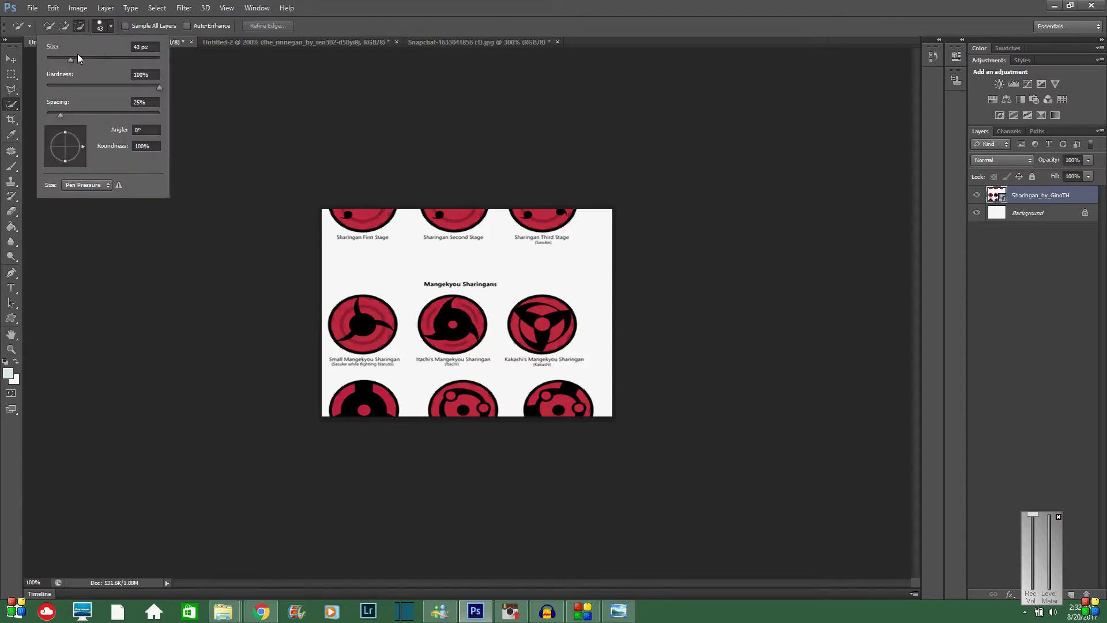
{"action": "left_click", "coordinate": [78, 59]}
{"action": "left_click", "coordinate": [98, 60]}
{"action": "left_click", "coordinate": [106, 58]}
{"action": "left_click", "coordinate": [519, 299]}
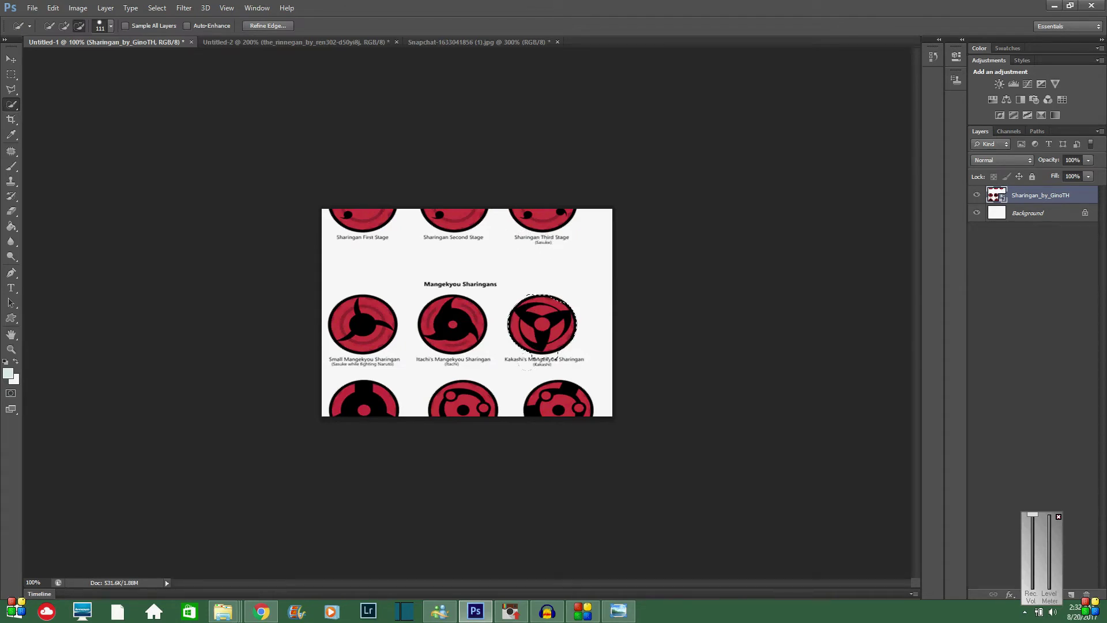
Refine the Sharingan selection's edge along the lower blade and accept it
{"action": "left_click", "coordinate": [281, 26]}
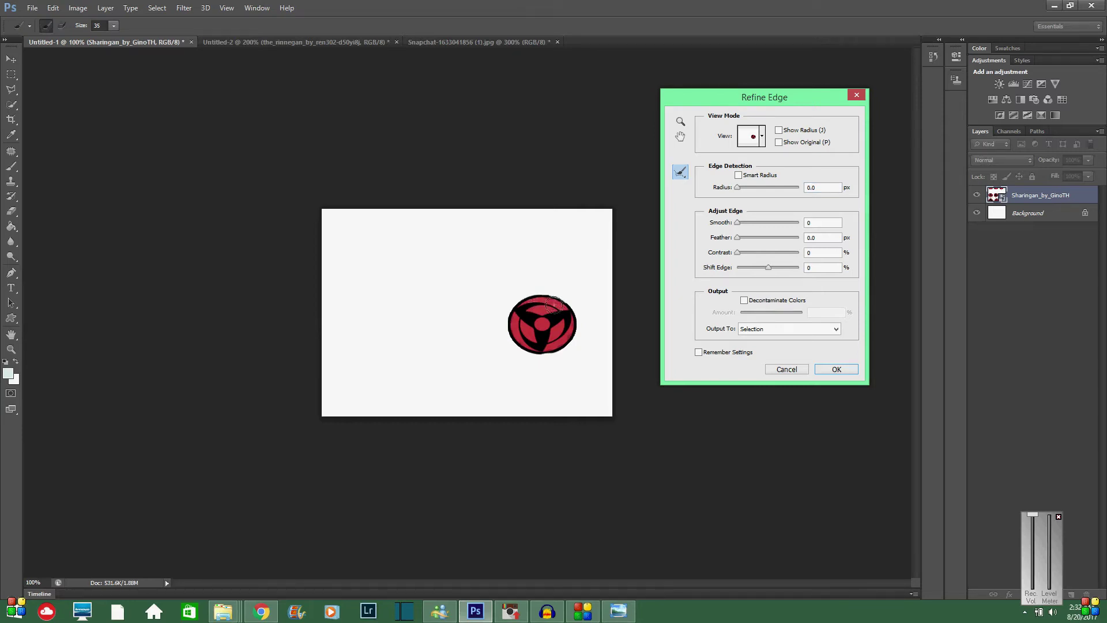
{"action": "mouse_move", "coordinate": [554, 304]}
{"action": "left_mouse_down"}
{"action": "mouse_move", "coordinate": [549, 343]}
{"action": "mouse_move", "coordinate": [518, 337]}
{"action": "mouse_move", "coordinate": [542, 343]}
{"action": "left_mouse_up"}
{"action": "left_click", "coordinate": [837, 369]}
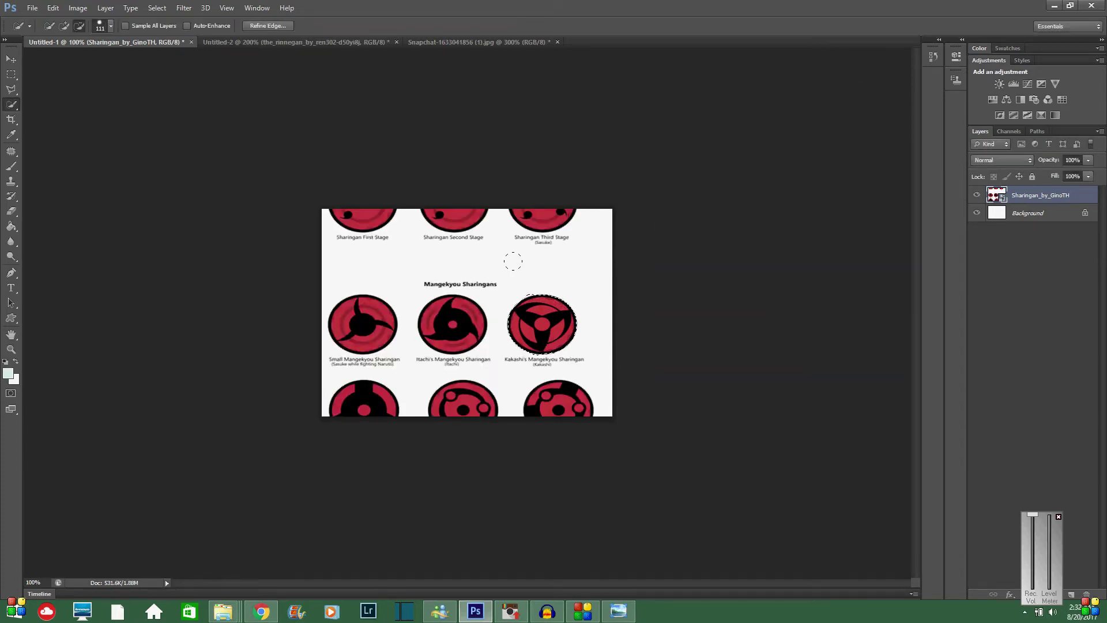
Paste the copied Sharingan into the selfie as a new layer
{"action": "left_click", "coordinate": [434, 41]}
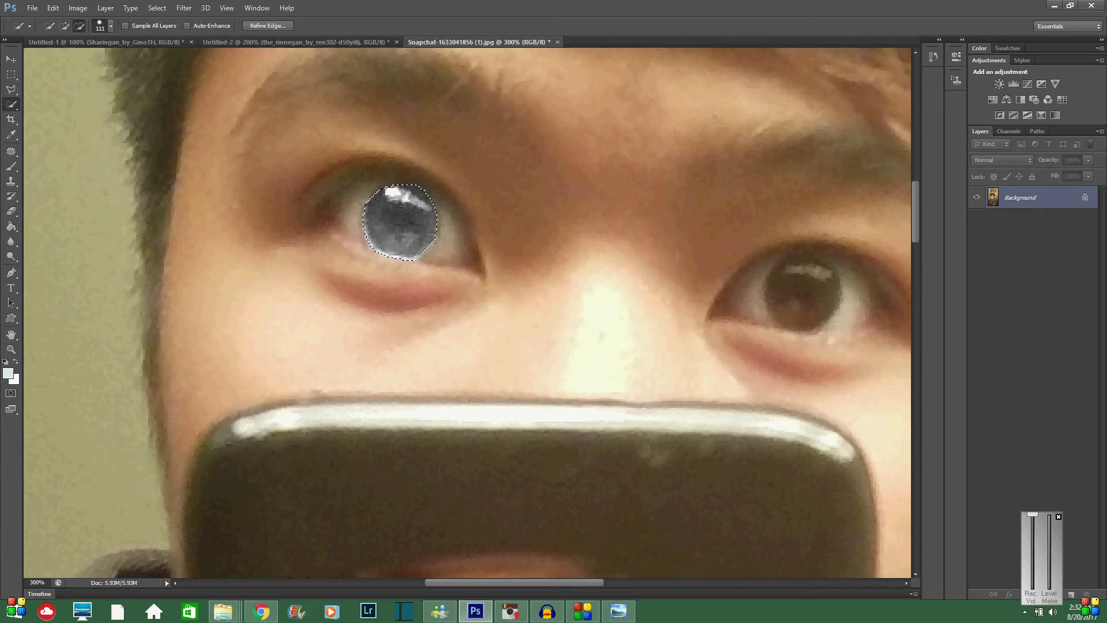
{"action": "key", "text": "ctrl+v"}
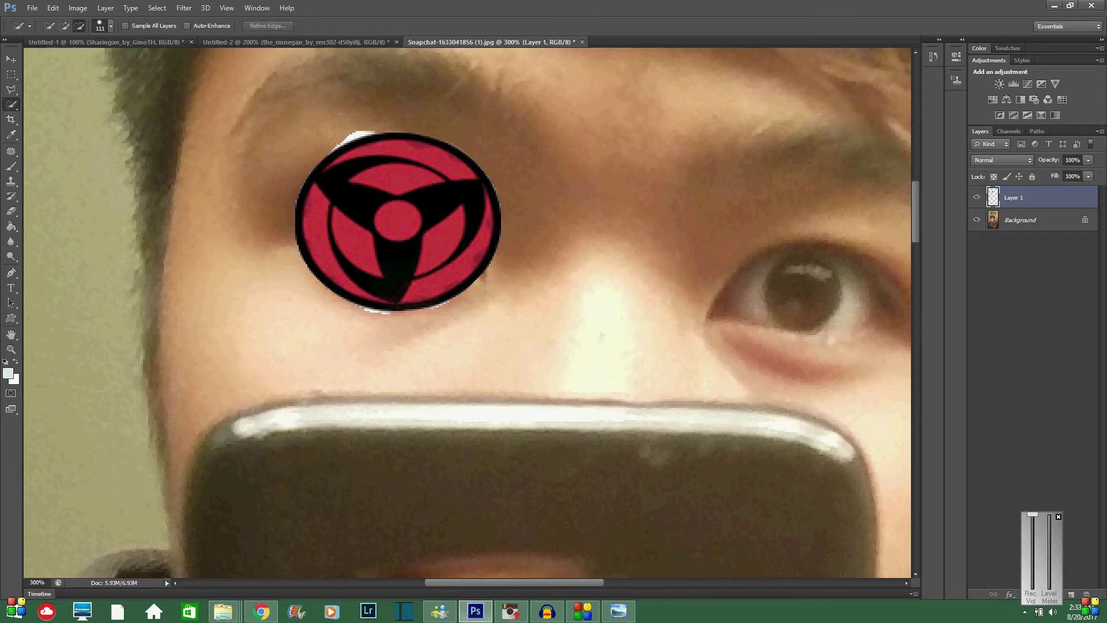
{"action": "left_click", "coordinate": [11, 210]}
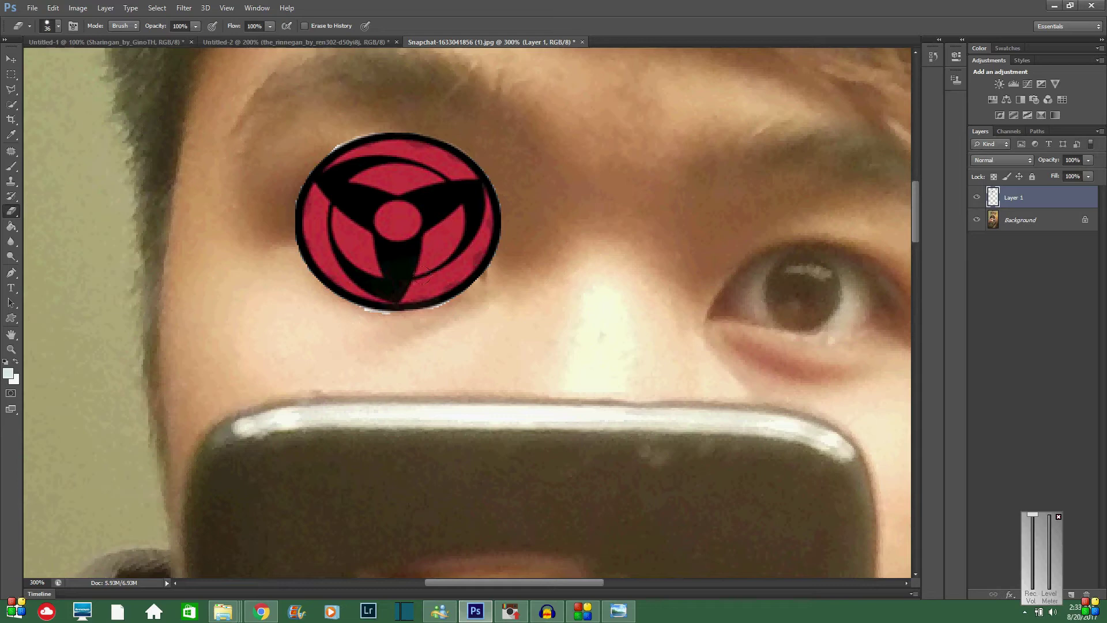
Free-transform the Sharingan to about 44%, place it over the left iris, enlarge slightly, and commit
{"action": "key", "text": "ctrl+t"}
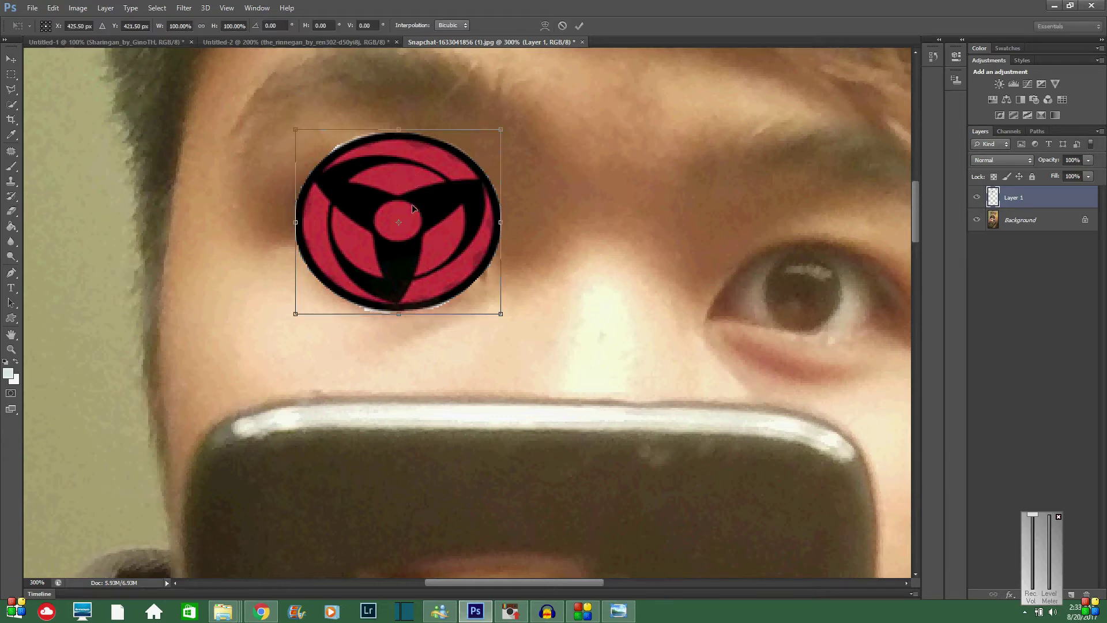
{"action": "right_click", "coordinate": [291, 131]}
{"action": "key", "text": "Escape"}
{"action": "left_click_drag", "start_coordinate": [293, 130], "coordinate": [410, 233]}
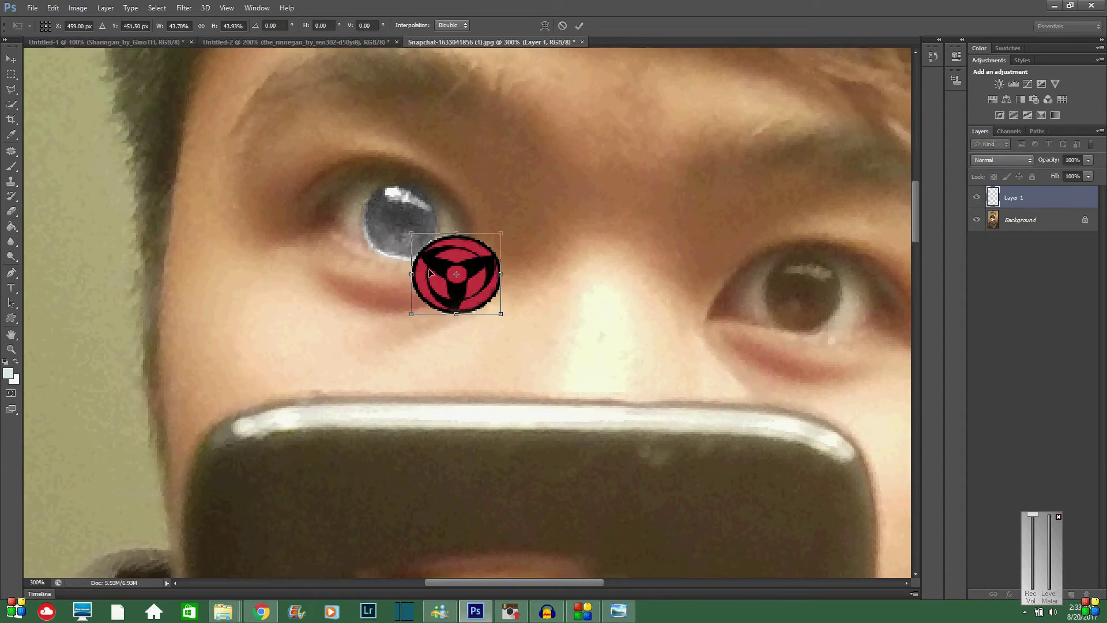
{"action": "left_click_drag", "start_coordinate": [435, 281], "coordinate": [373, 222]}
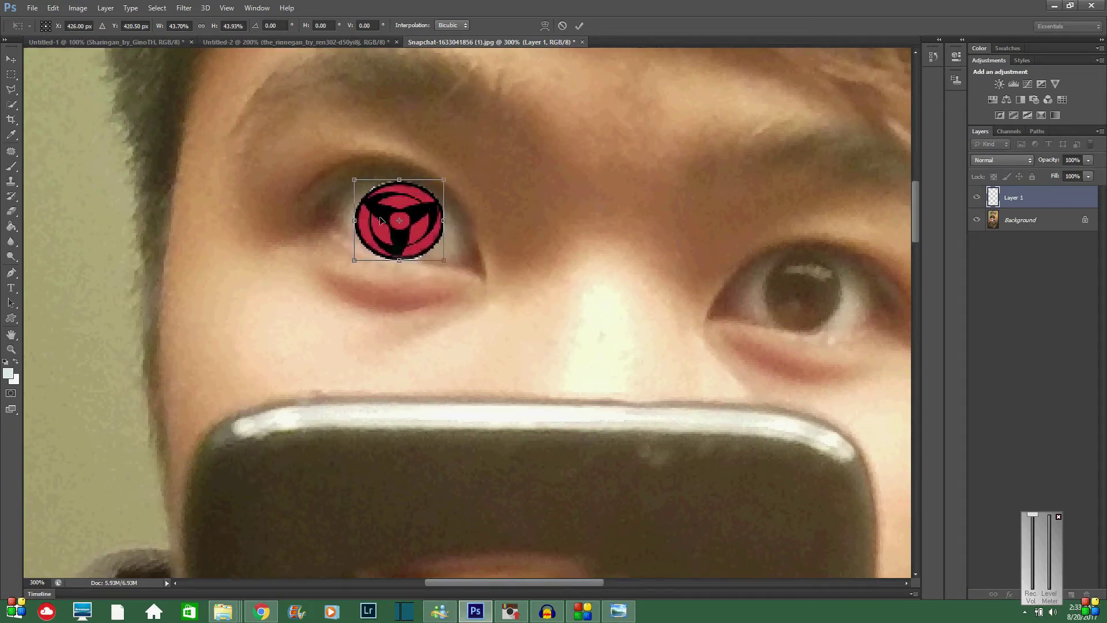
{"action": "left_click_drag", "start_coordinate": [443, 180], "coordinate": [446, 174]}
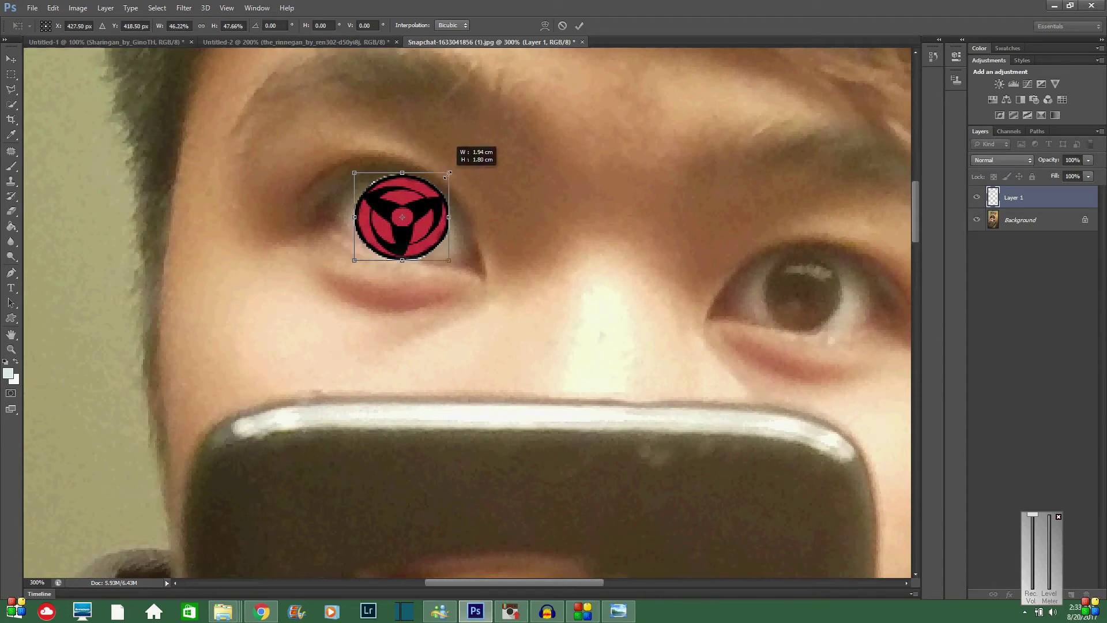
{"action": "left_click_drag", "start_coordinate": [422, 211], "coordinate": [417, 213]}
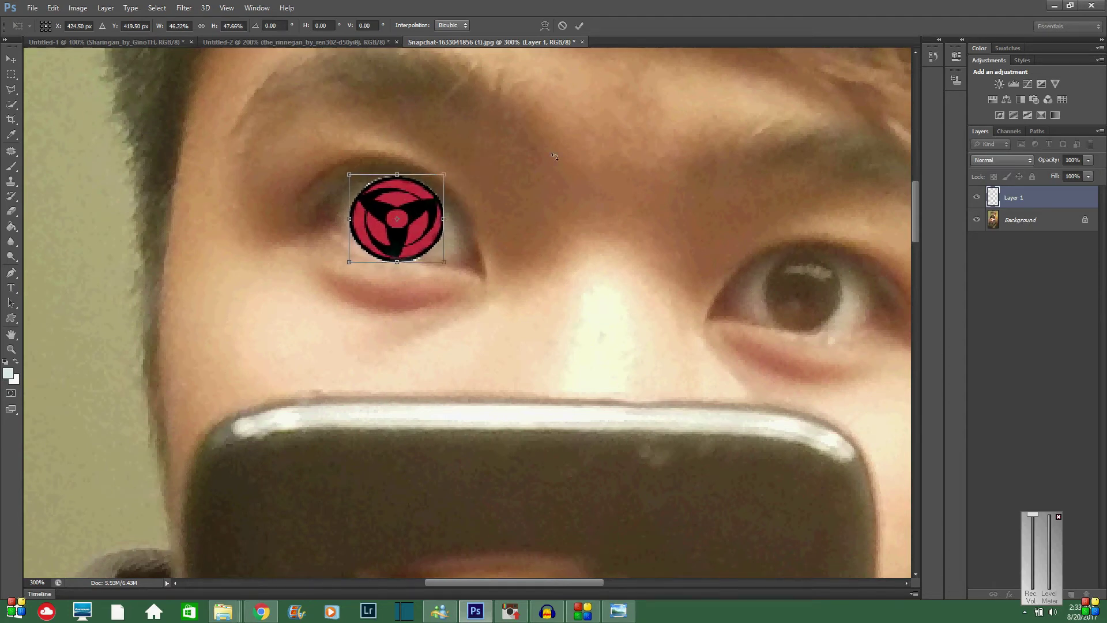
{"action": "left_click", "coordinate": [579, 26]}
{"action": "key", "text": "e"}
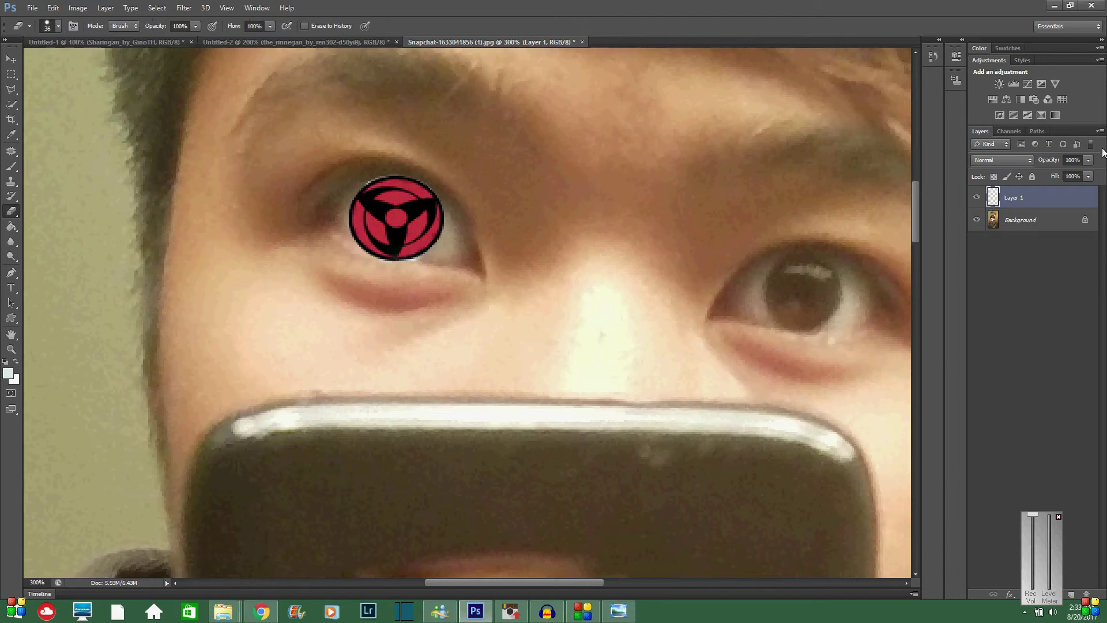
Set the Sharingan's Layer 1 blend mode to Overlay and lower its opacity to 77%
{"action": "left_click", "coordinate": [1025, 158]}
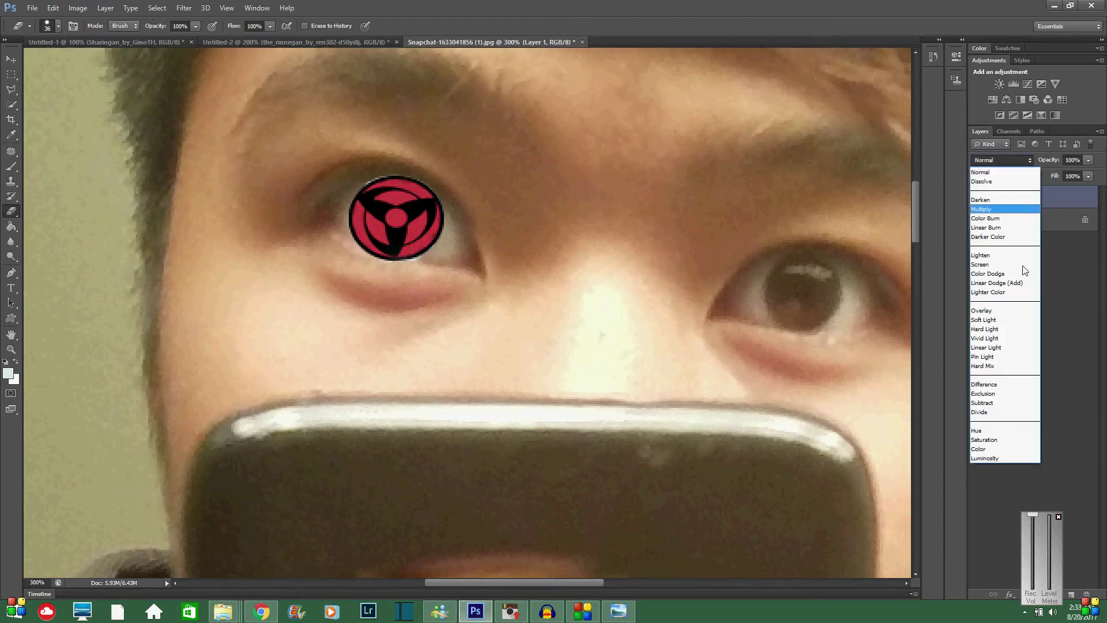
{"action": "left_click", "coordinate": [1008, 161]}
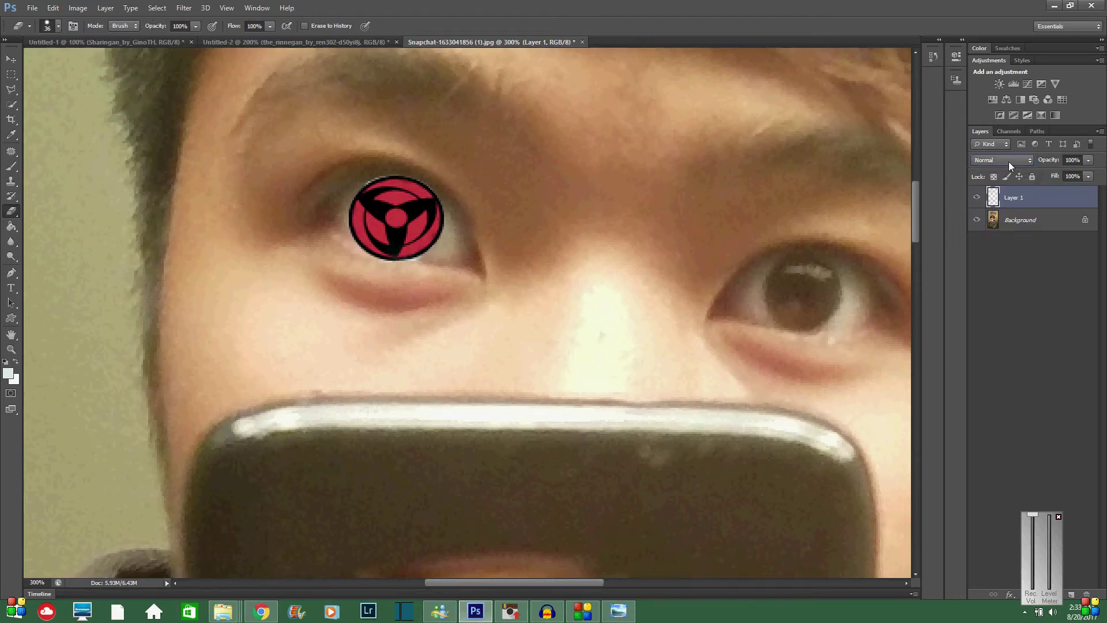
{"action": "left_click", "coordinate": [1002, 164]}
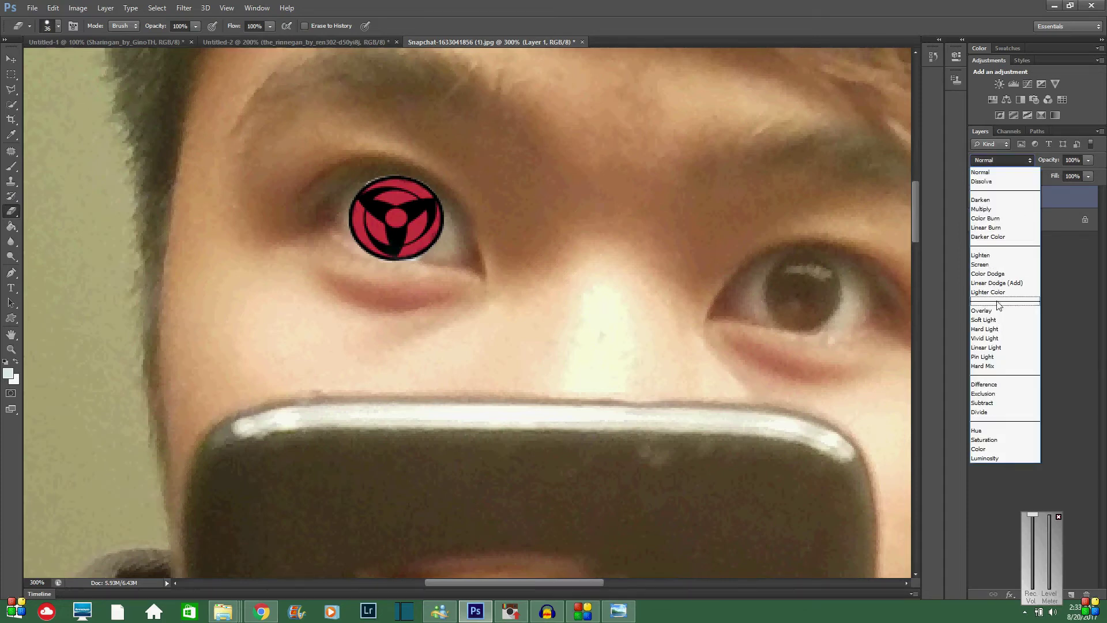
{"action": "left_click", "coordinate": [995, 306]}
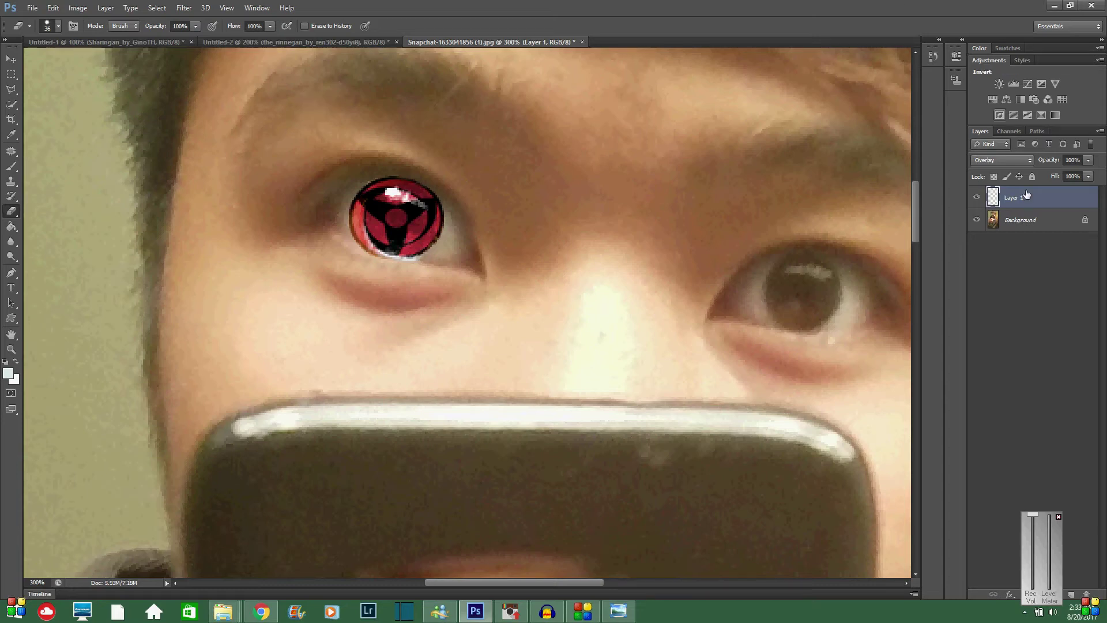
{"action": "left_click", "coordinate": [1088, 160]}
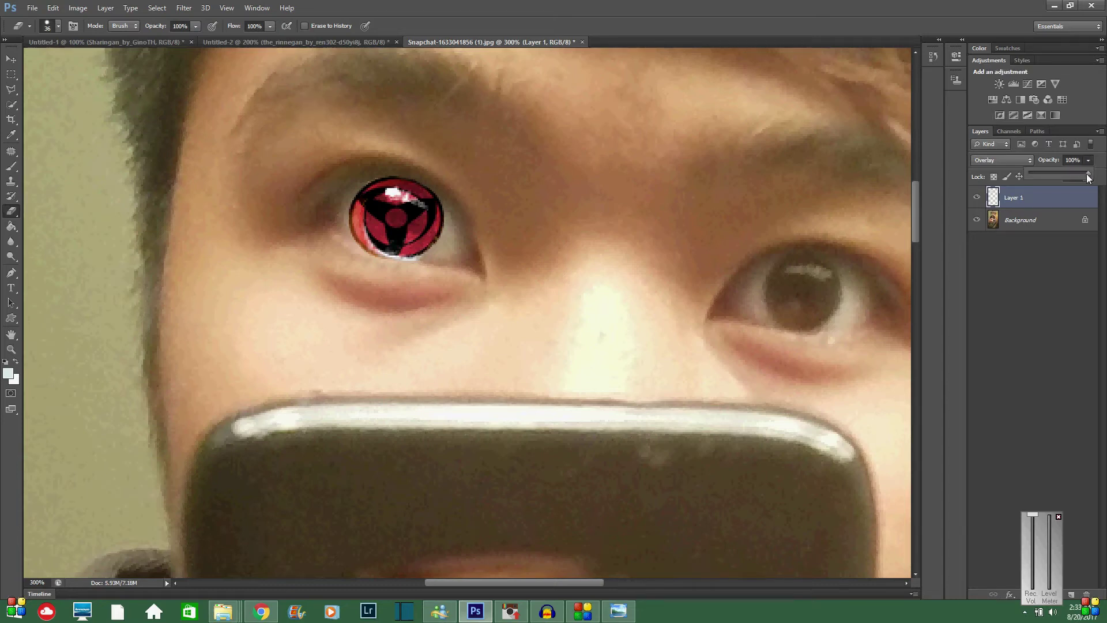
{"action": "left_click_drag", "start_coordinate": [1088, 173], "coordinate": [1078, 173]}
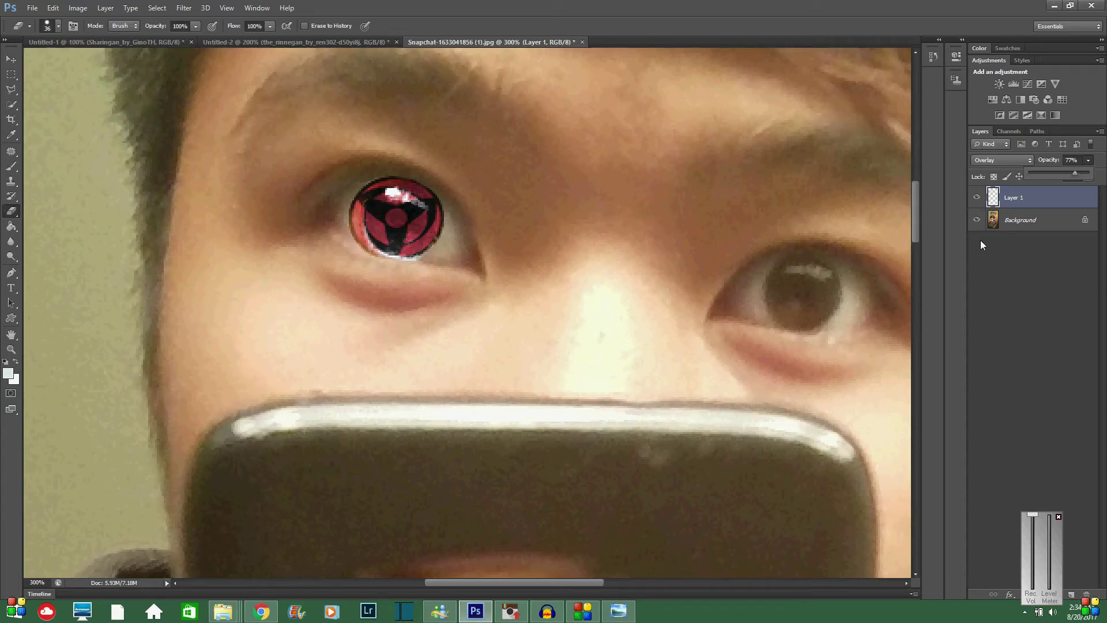
Zoom into the Sharingan and Quick-select its central red circle with a 12 px brush
{"action": "key", "text": "Return"}
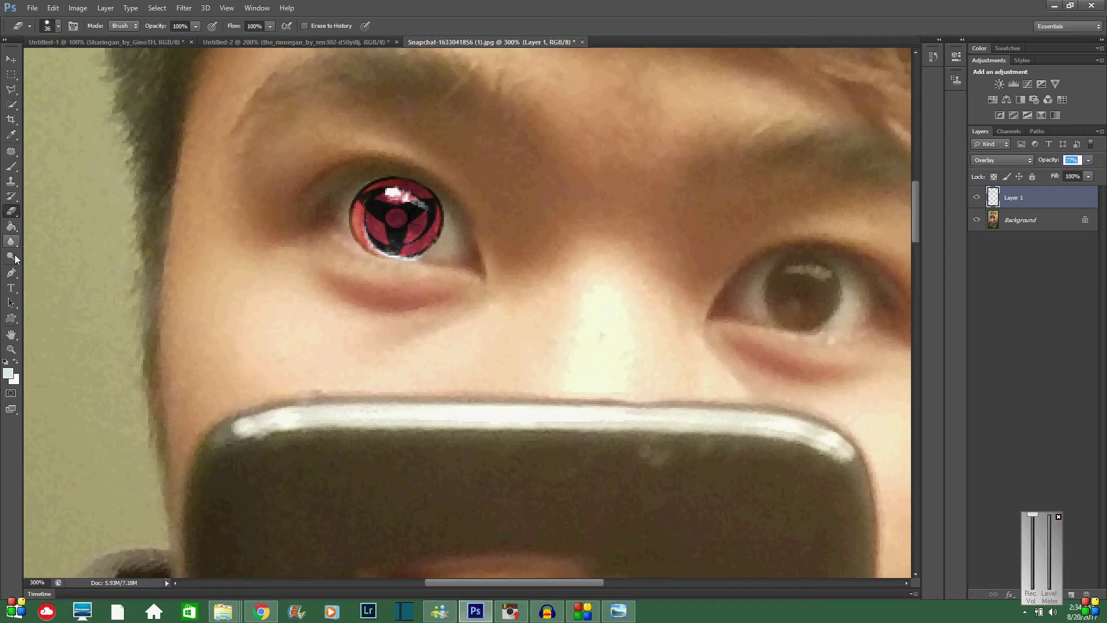
{"action": "left_click", "coordinate": [11, 349]}
{"action": "left_click_drag", "start_coordinate": [391, 219], "coordinate": [391, 220]}
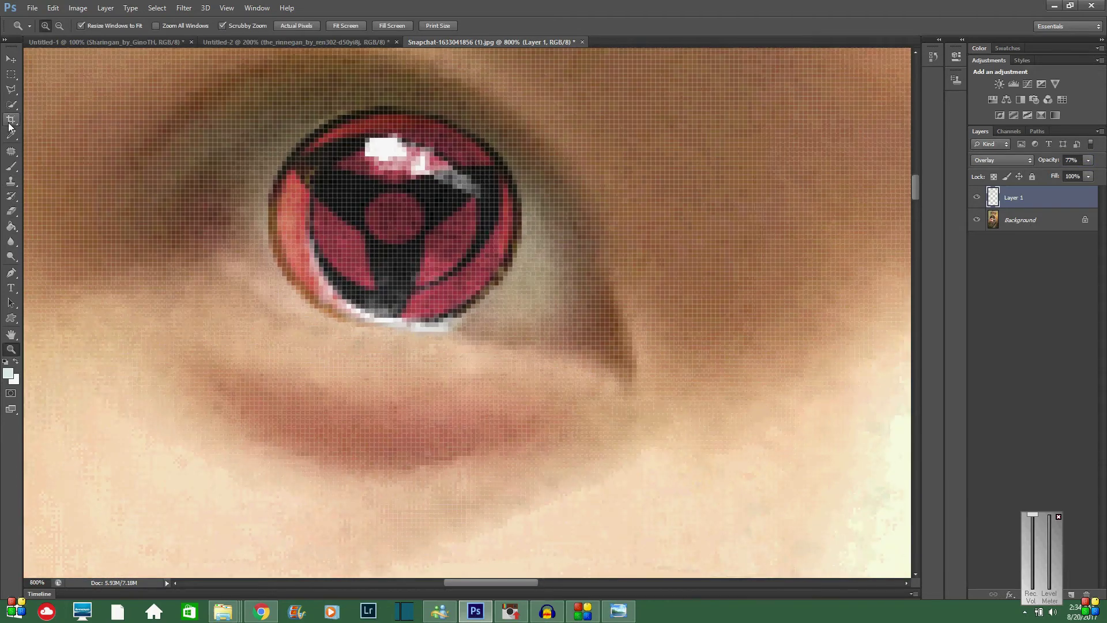
{"action": "left_click", "coordinate": [11, 105]}
{"action": "left_click", "coordinate": [95, 27]}
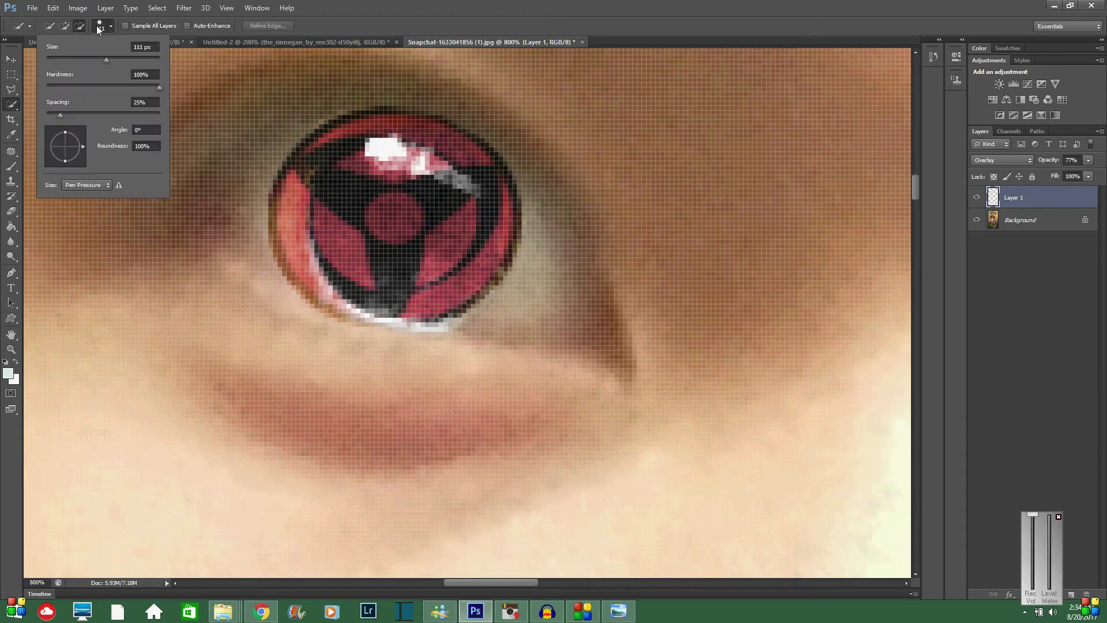
{"action": "left_click_drag", "start_coordinate": [56, 58], "coordinate": [50, 58]}
{"action": "left_click", "coordinate": [51, 57]}
{"action": "left_click", "coordinate": [54, 58]}
{"action": "left_click", "coordinate": [373, 196]}
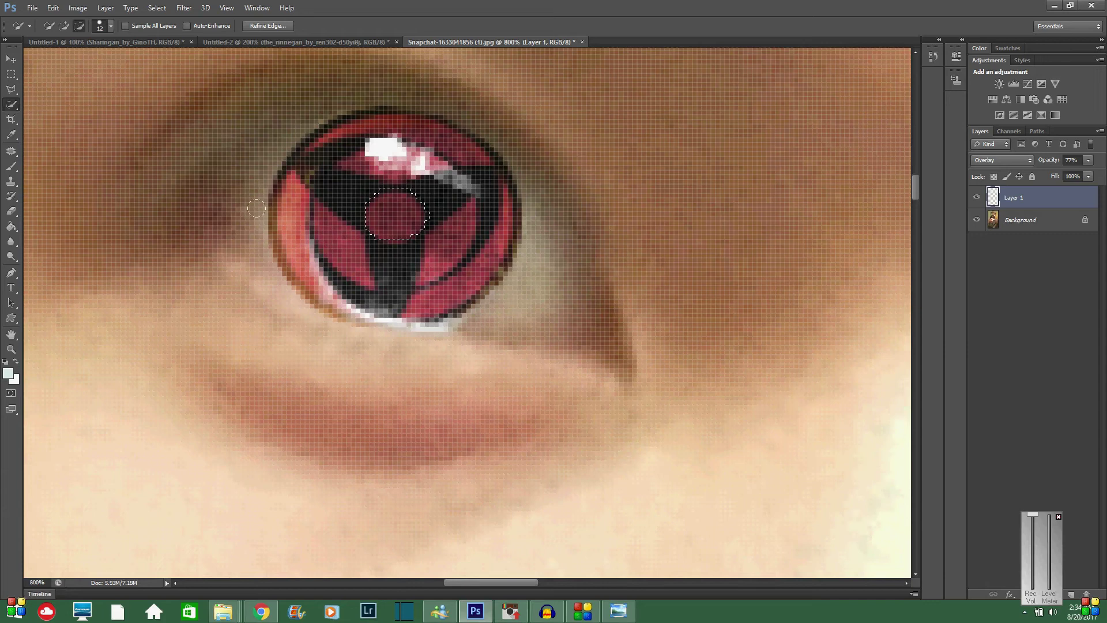
In Refine Edge, paint around the red circle with a size 6 brush and accept
{"action": "left_click", "coordinate": [283, 27]}
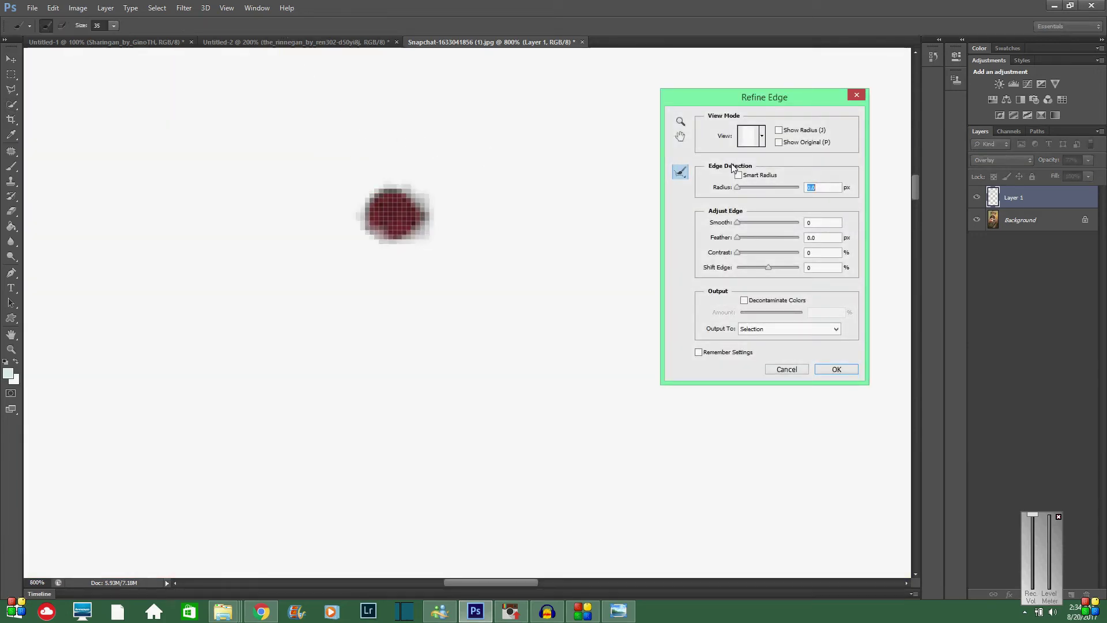
{"action": "left_click", "coordinate": [112, 27]}
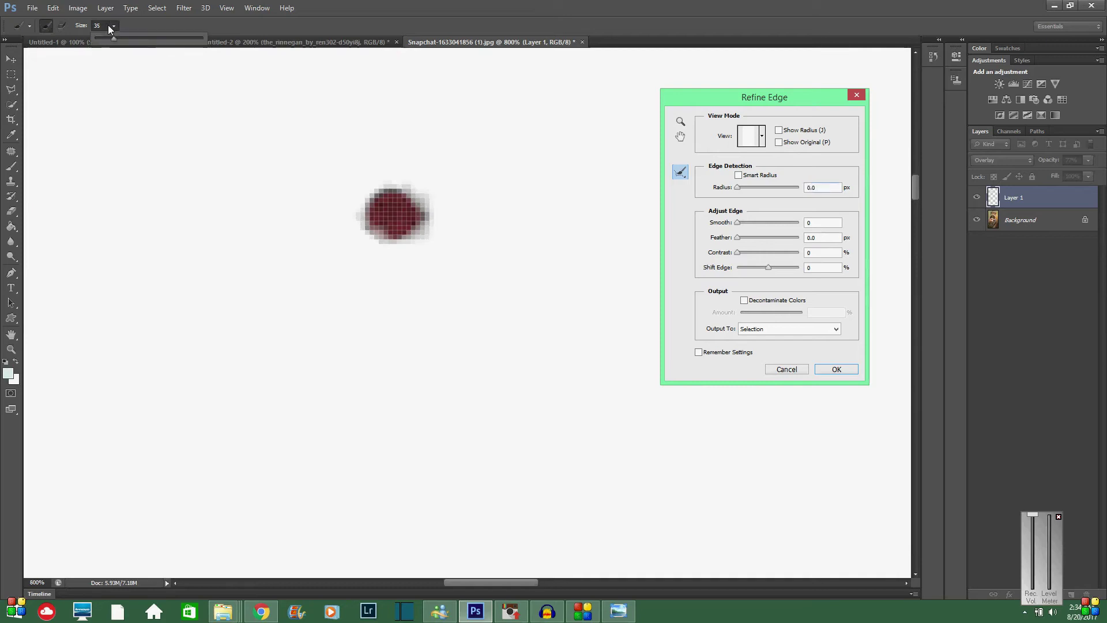
{"action": "left_click_drag", "start_coordinate": [113, 42], "coordinate": [100, 40]}
{"action": "left_click", "coordinate": [401, 214]}
{"action": "mouse_move", "coordinate": [401, 214]}
{"action": "left_mouse_down"}
{"action": "mouse_move", "coordinate": [414, 226]}
{"action": "mouse_move", "coordinate": [381, 194]}
{"action": "mouse_move", "coordinate": [399, 201]}
{"action": "left_mouse_up"}
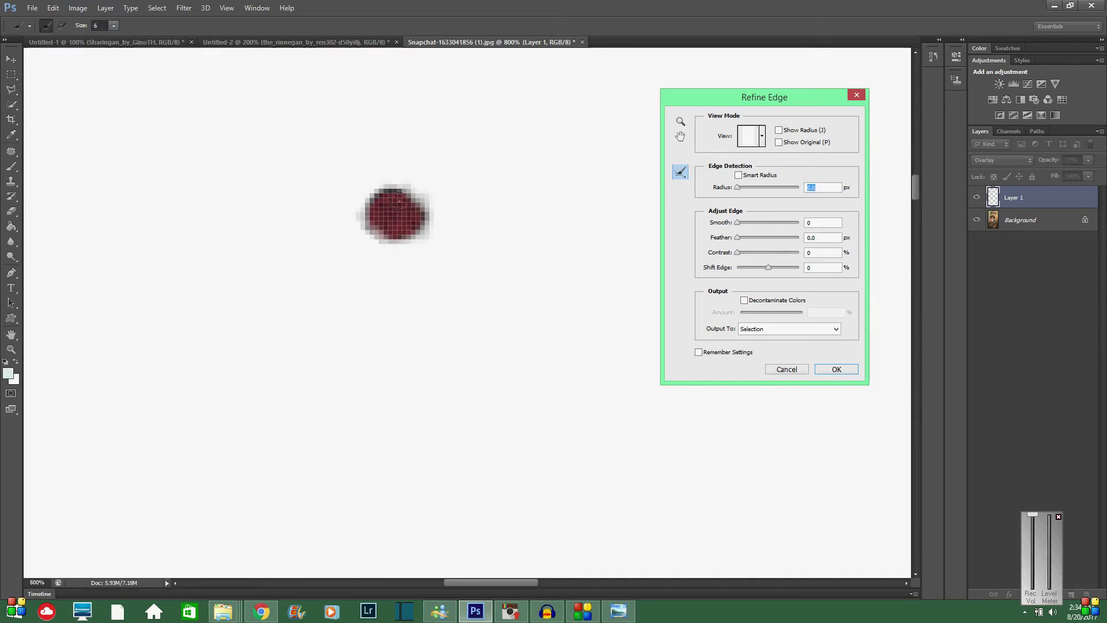
{"action": "left_click", "coordinate": [835, 370]}
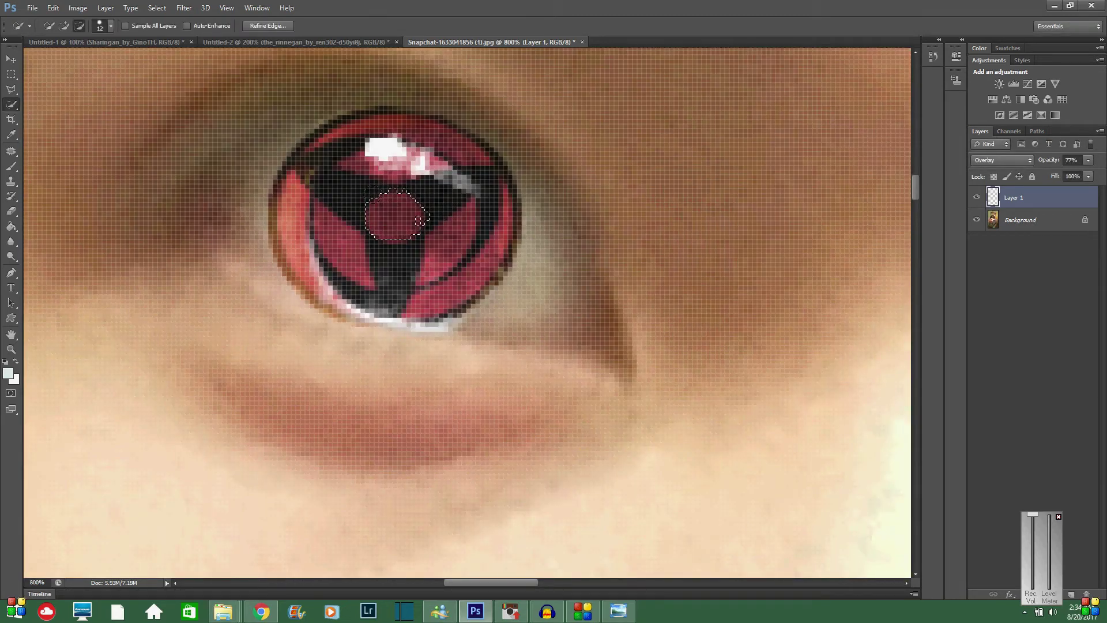
Copy the pupil circle to Layer 2 with Ctrl+J, then fit the screen and zoom to the other eye
{"action": "key", "text": "ctrl+j"}
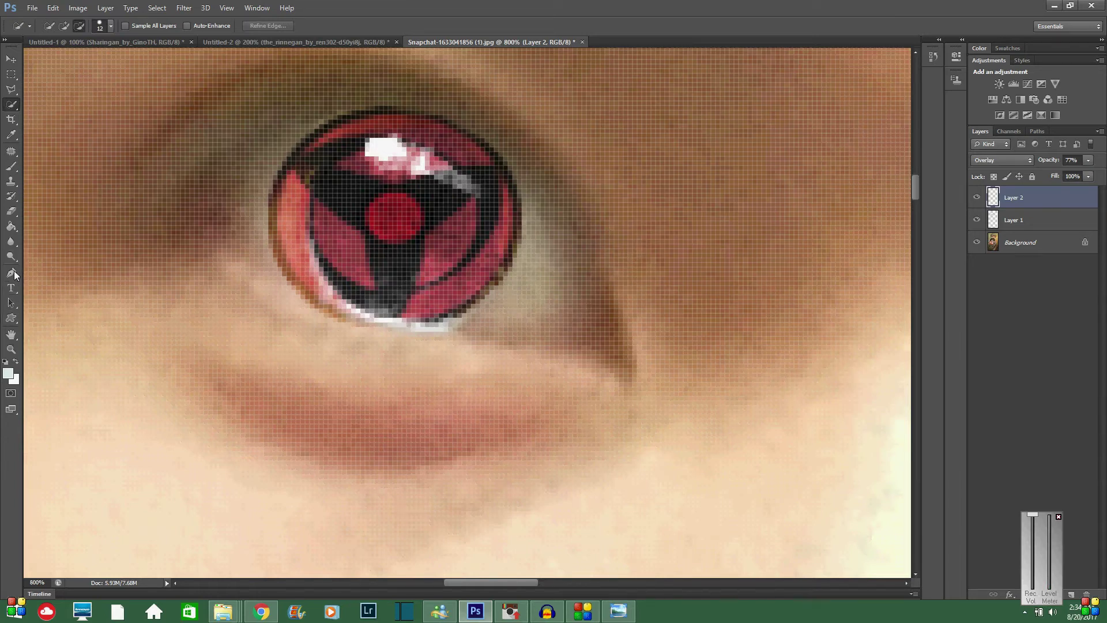
{"action": "left_click", "coordinate": [10, 349]}
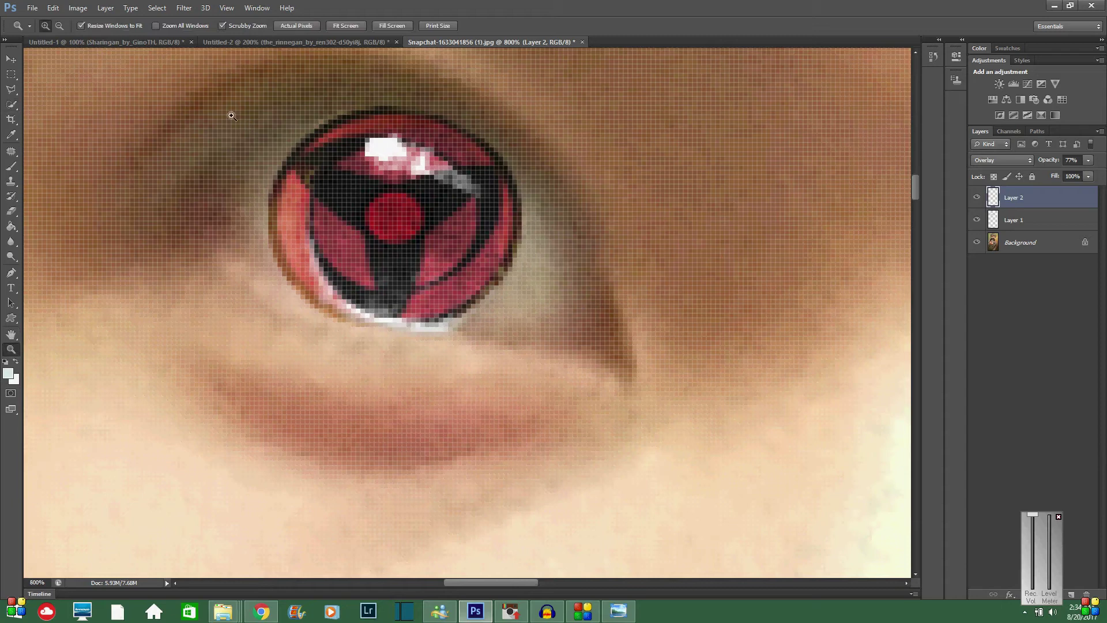
{"action": "left_click", "coordinate": [347, 27]}
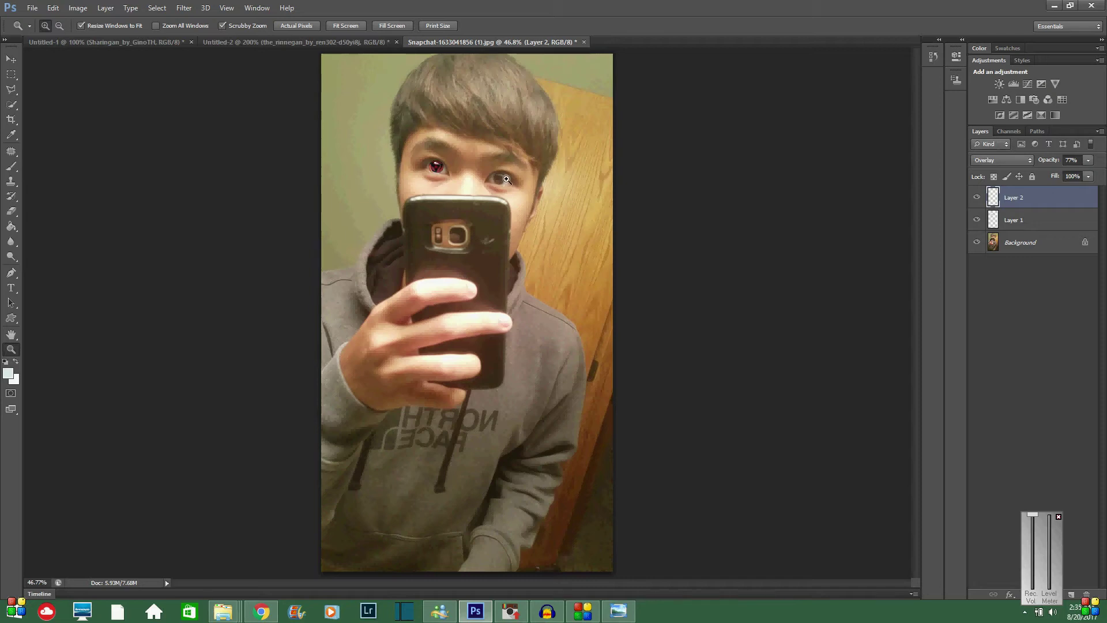
{"action": "left_click_drag", "start_coordinate": [506, 179], "coordinate": [503, 176]}
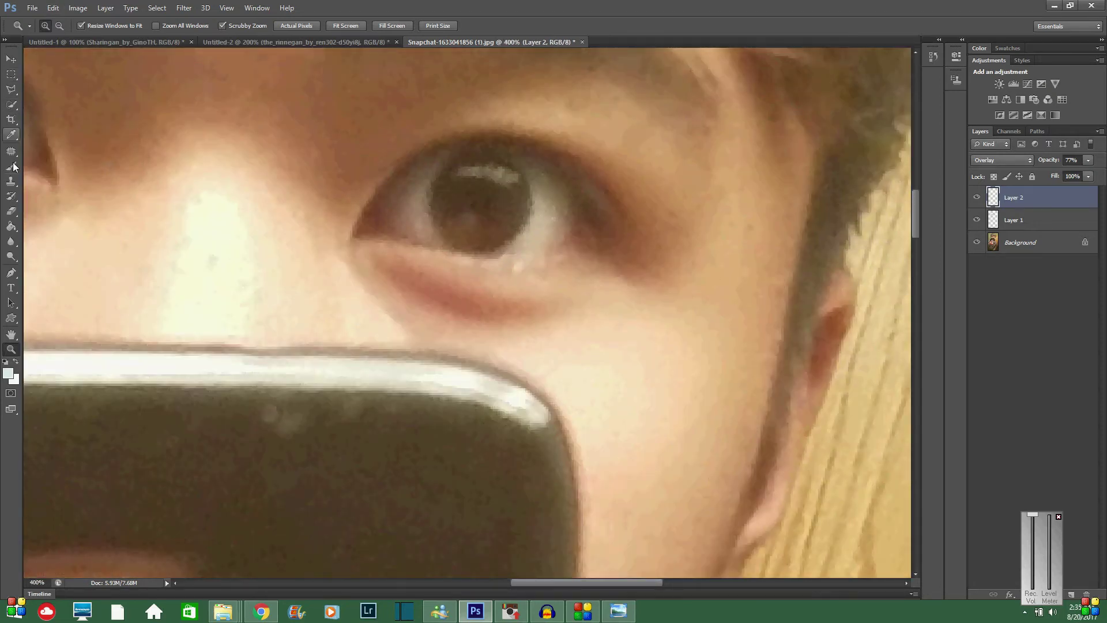
Trace a Pen path from the inner eye corner along the upper eyelid toward the outer corner
{"action": "left_click", "coordinate": [11, 273]}
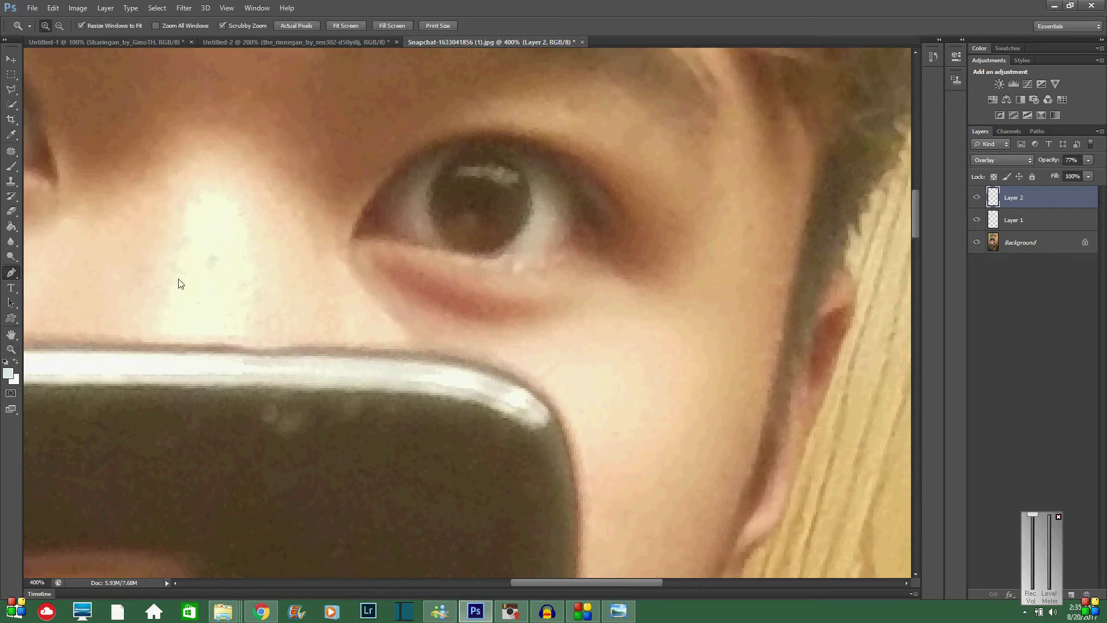
{"action": "left_click", "coordinate": [357, 232]}
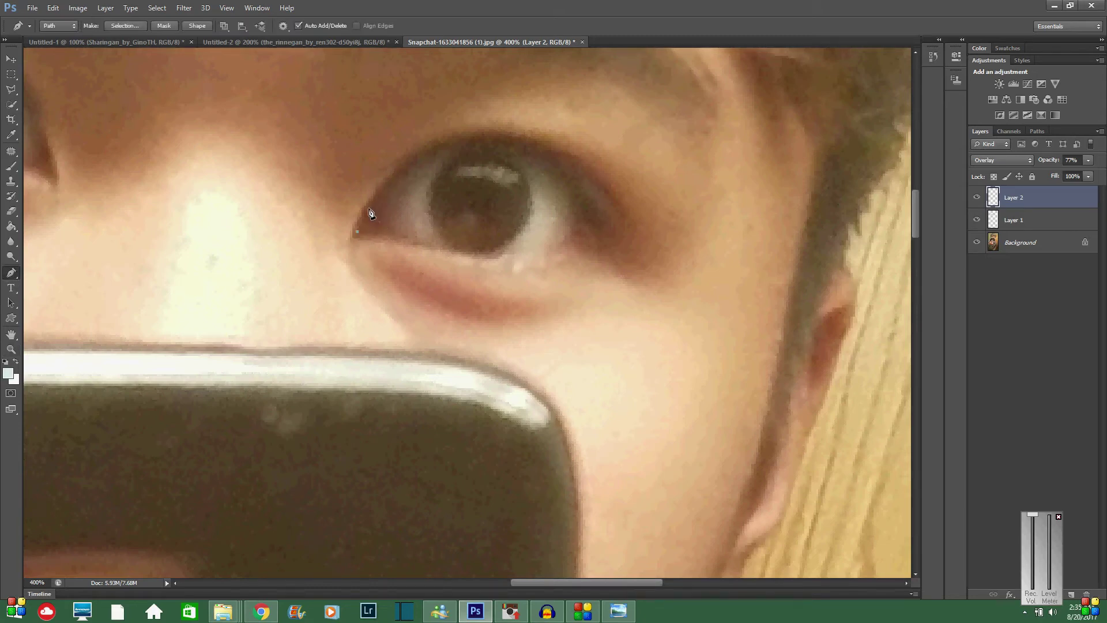
{"action": "left_click", "coordinate": [368, 208]}
{"action": "left_click", "coordinate": [387, 187]}
{"action": "left_click", "coordinate": [401, 174]}
{"action": "left_click", "coordinate": [424, 163]}
{"action": "left_click", "coordinate": [442, 153]}
{"action": "left_click", "coordinate": [457, 149]}
{"action": "left_click", "coordinate": [493, 148]}
{"action": "left_click", "coordinate": [509, 153]}
{"action": "left_click", "coordinate": [523, 157]}
{"action": "left_click", "coordinate": [548, 176]}
{"action": "left_click", "coordinate": [562, 185]}
Continue the path round the outer corner and back along the lower lid to close it
{"action": "left_click", "coordinate": [576, 210]}
{"action": "left_click", "coordinate": [573, 217]}
{"action": "left_click", "coordinate": [560, 241]}
{"action": "left_click", "coordinate": [530, 252]}
{"action": "left_click", "coordinate": [504, 257]}
{"action": "left_click", "coordinate": [488, 259]}
{"action": "left_click", "coordinate": [417, 247]}
{"action": "left_click", "coordinate": [358, 235]}
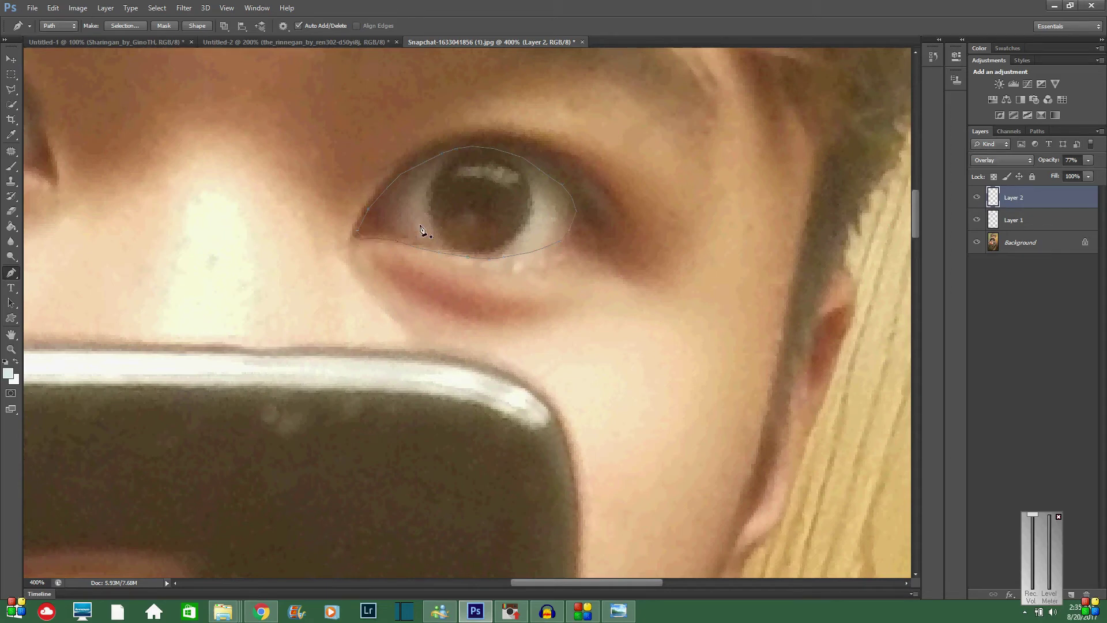
Convert the closed eye path into a selection with Make Selection
{"action": "right_click", "coordinate": [403, 194]}
{"action": "left_click", "coordinate": [456, 244]}
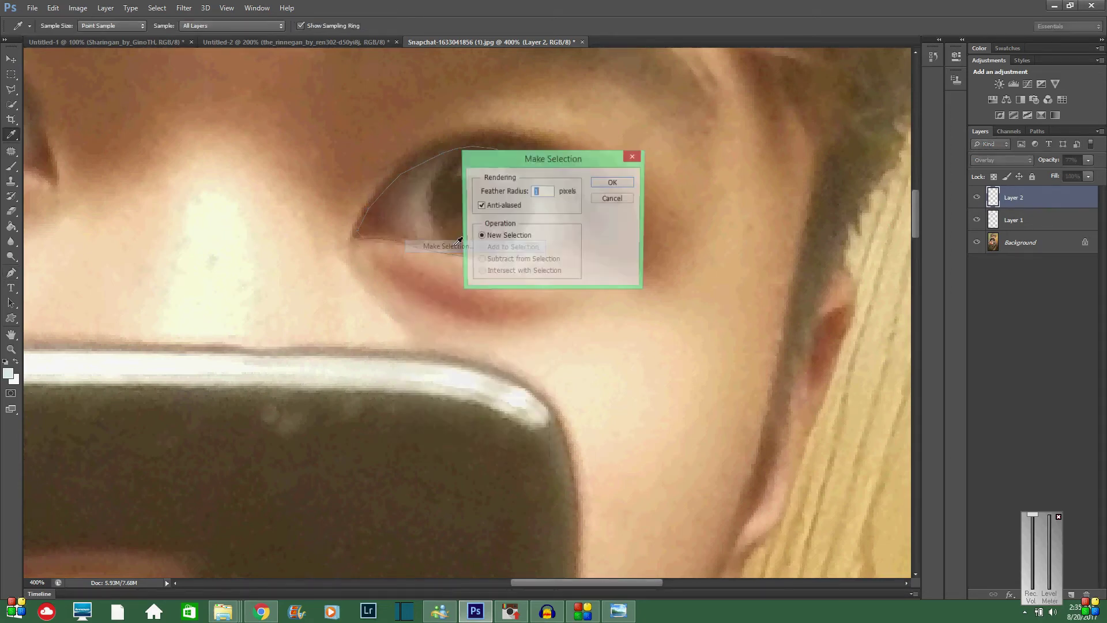
{"action": "left_click", "coordinate": [613, 183]}
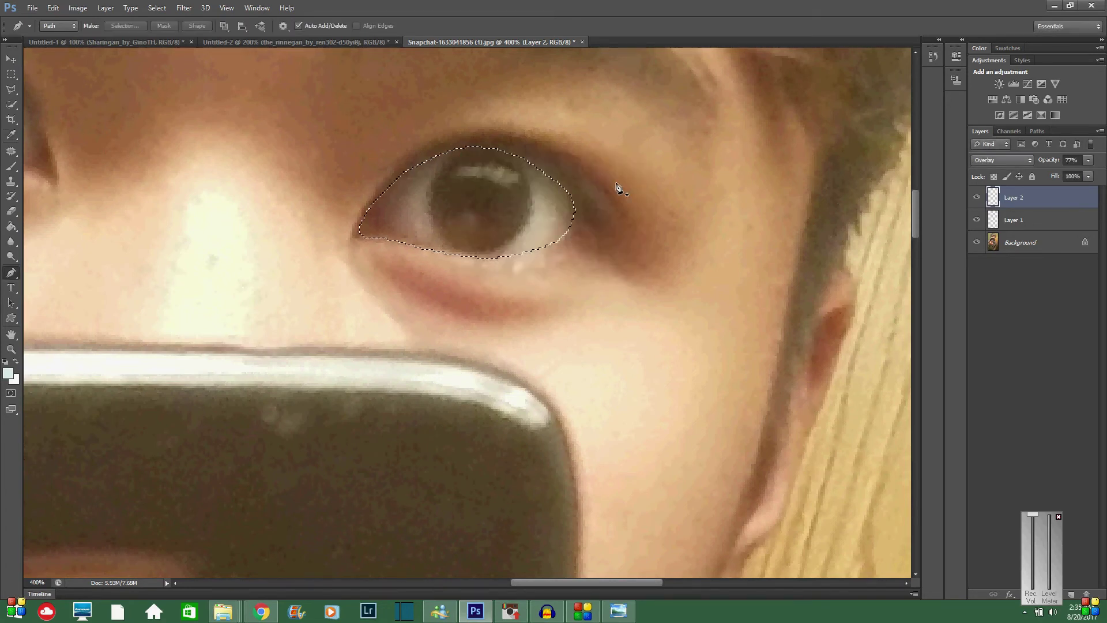
Try Desaturate on the eye selection and dismiss the resulting error message
{"action": "left_click", "coordinate": [75, 8]}
{"action": "mouse_move", "coordinate": [118, 40]}
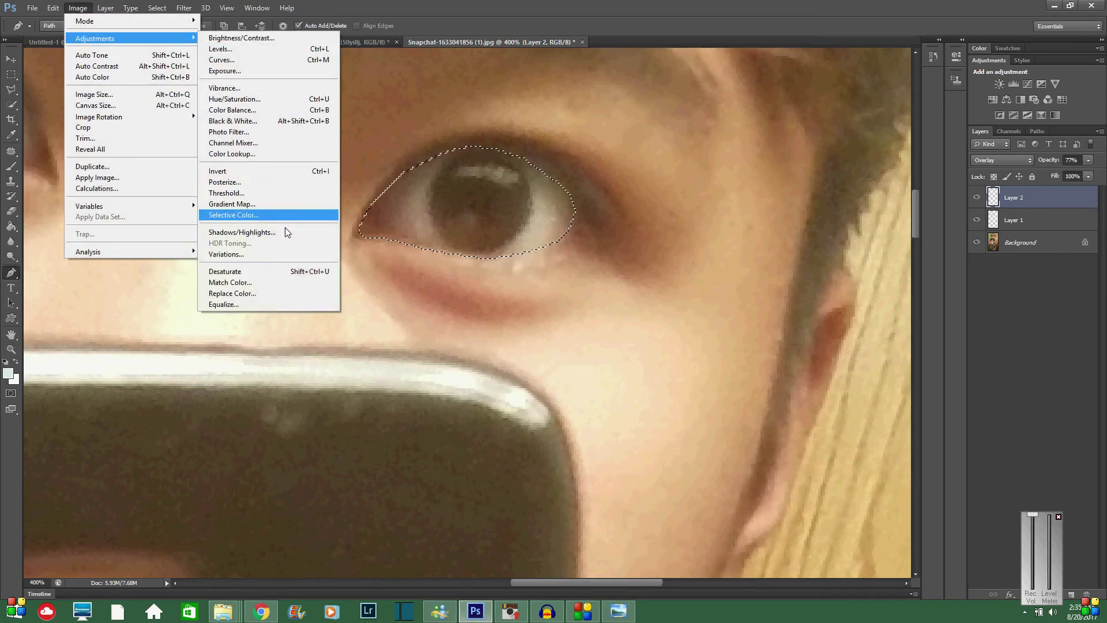
{"action": "left_click", "coordinate": [295, 271]}
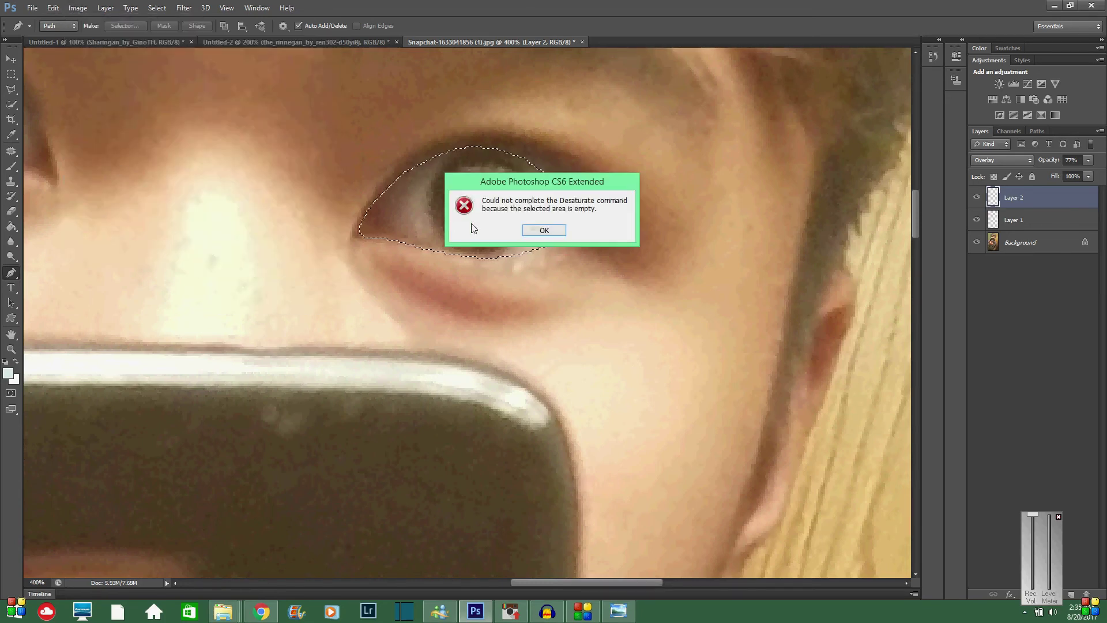
{"action": "left_click", "coordinate": [542, 230]}
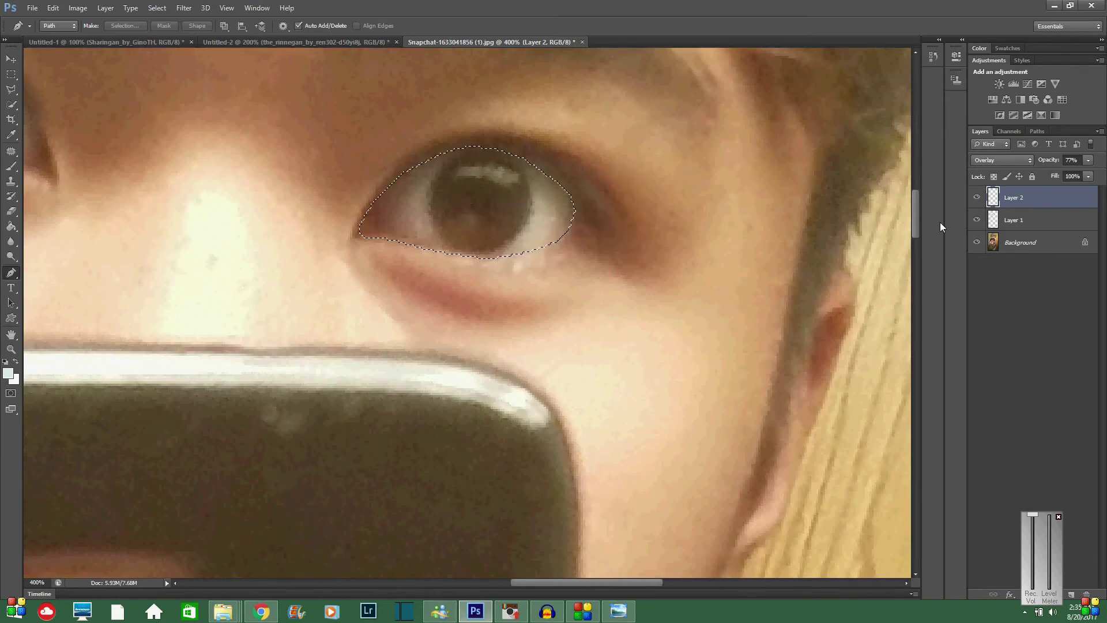
Make the Background layer active and desaturate the selected eye to grey
{"action": "left_click", "coordinate": [1041, 247]}
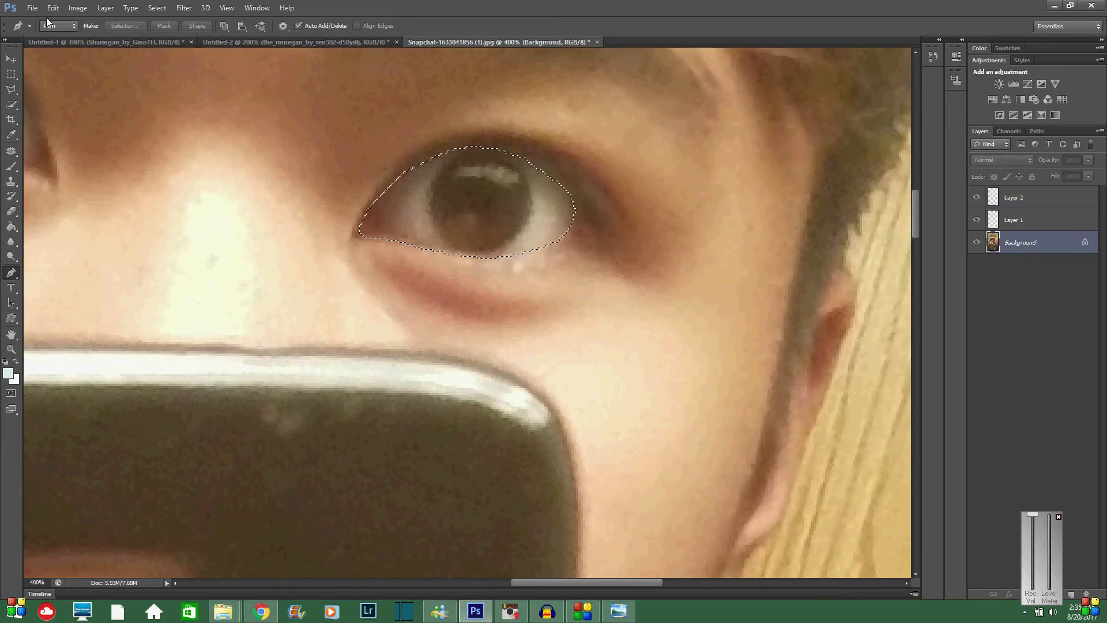
{"action": "left_click", "coordinate": [78, 8]}
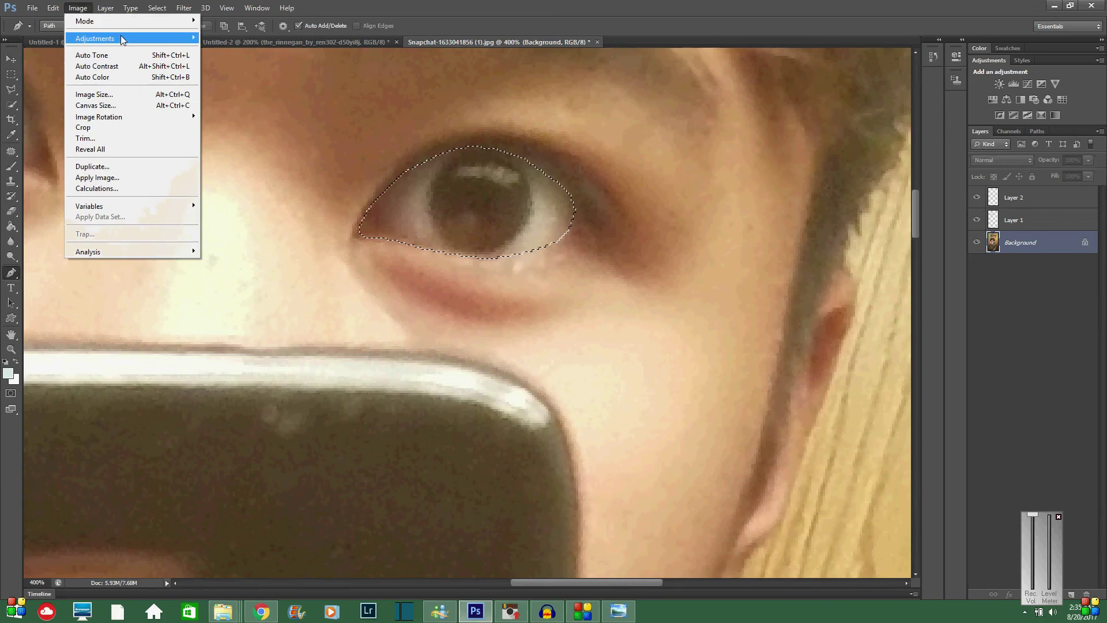
{"action": "mouse_move", "coordinate": [173, 38]}
{"action": "left_click", "coordinate": [299, 272]}
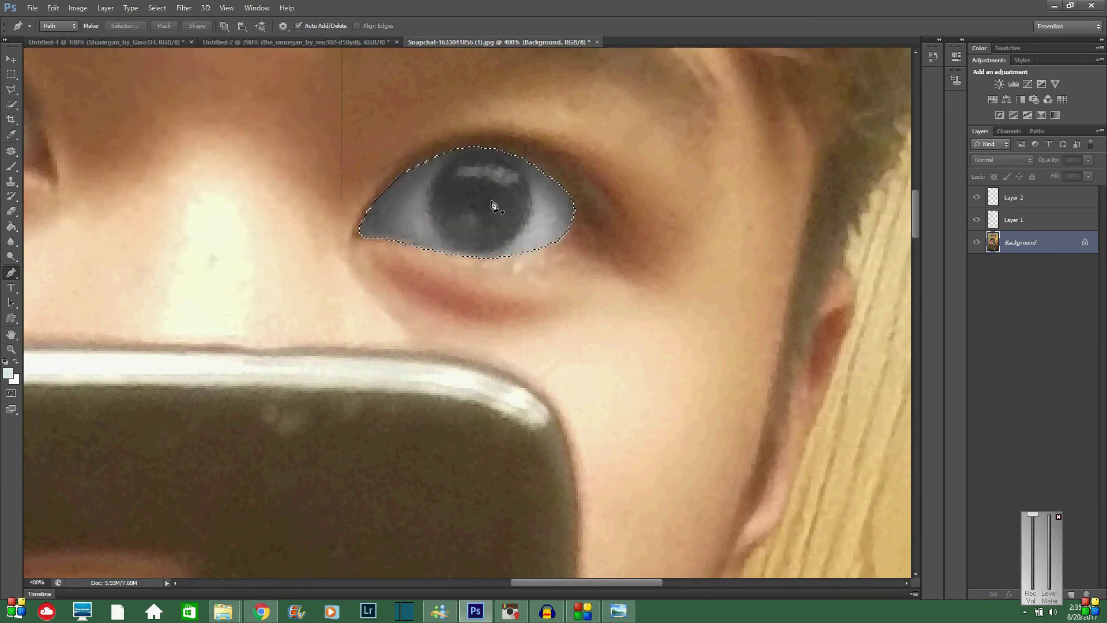
{"action": "left_click", "coordinate": [83, 8]}
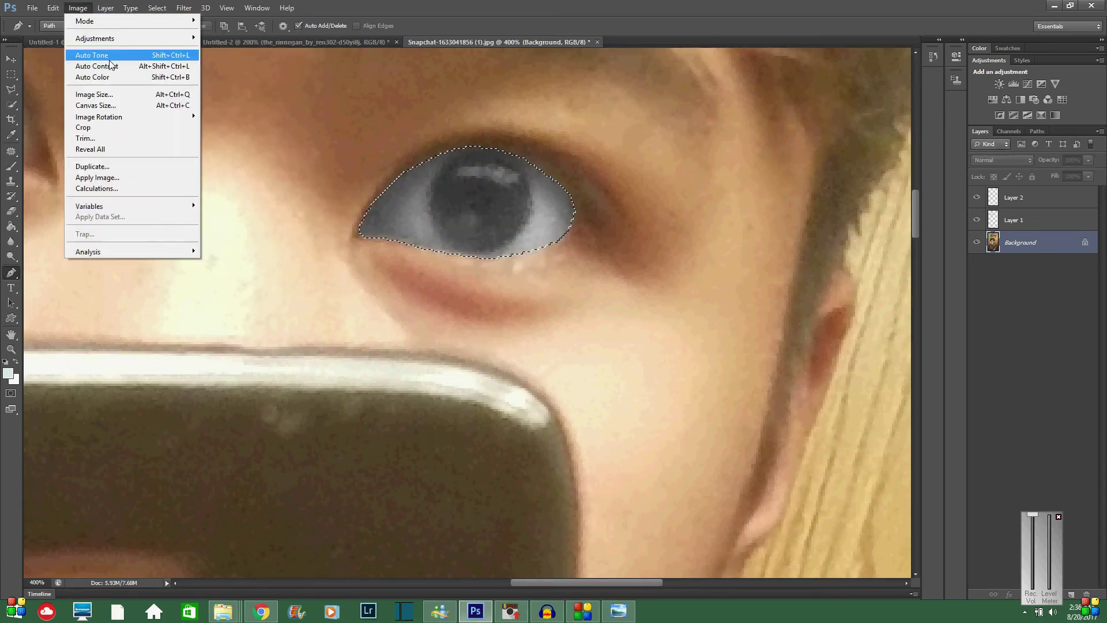
{"action": "mouse_move", "coordinate": [167, 38]}
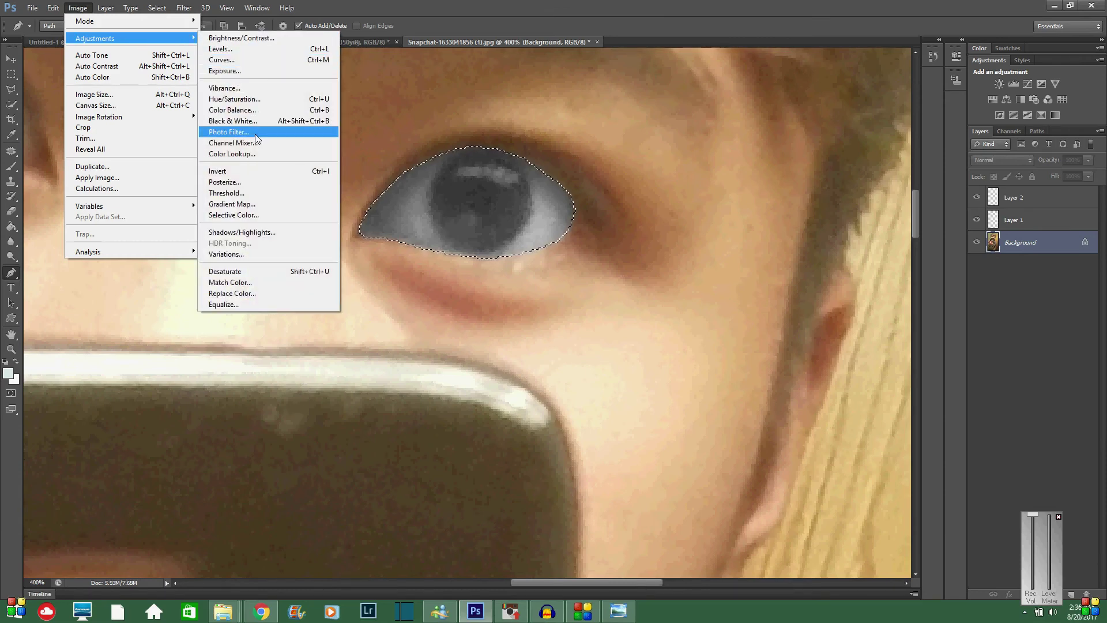
Apply a Color Lookup with Bleach Bypass.look to the grey eye, then undo it
{"action": "left_click", "coordinate": [283, 154]}
{"action": "left_click", "coordinate": [448, 124]}
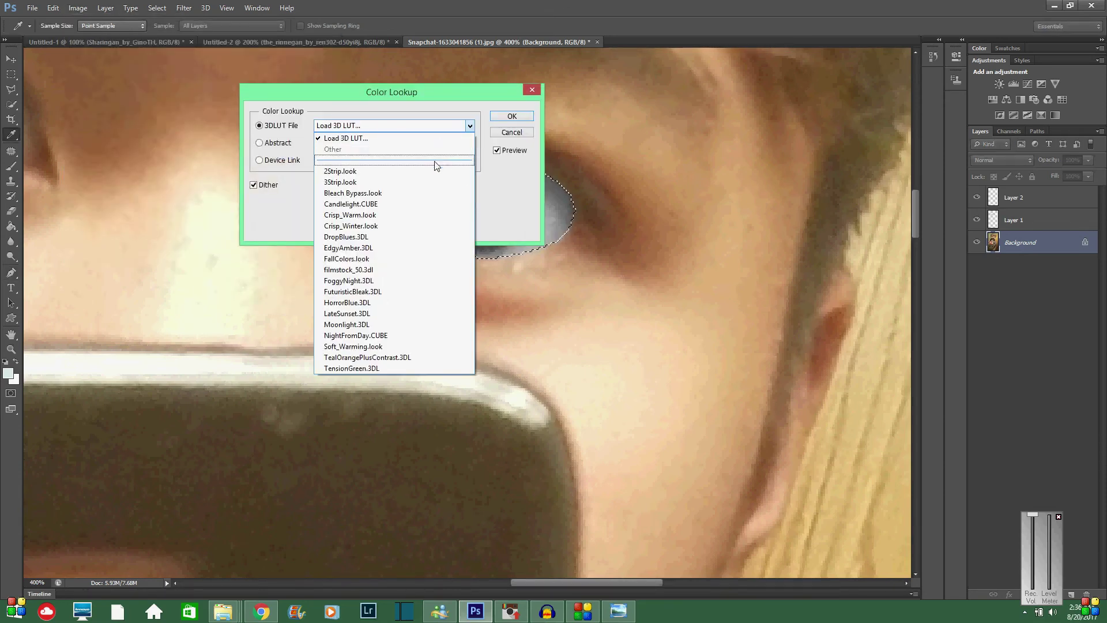
{"action": "left_click", "coordinate": [435, 196]}
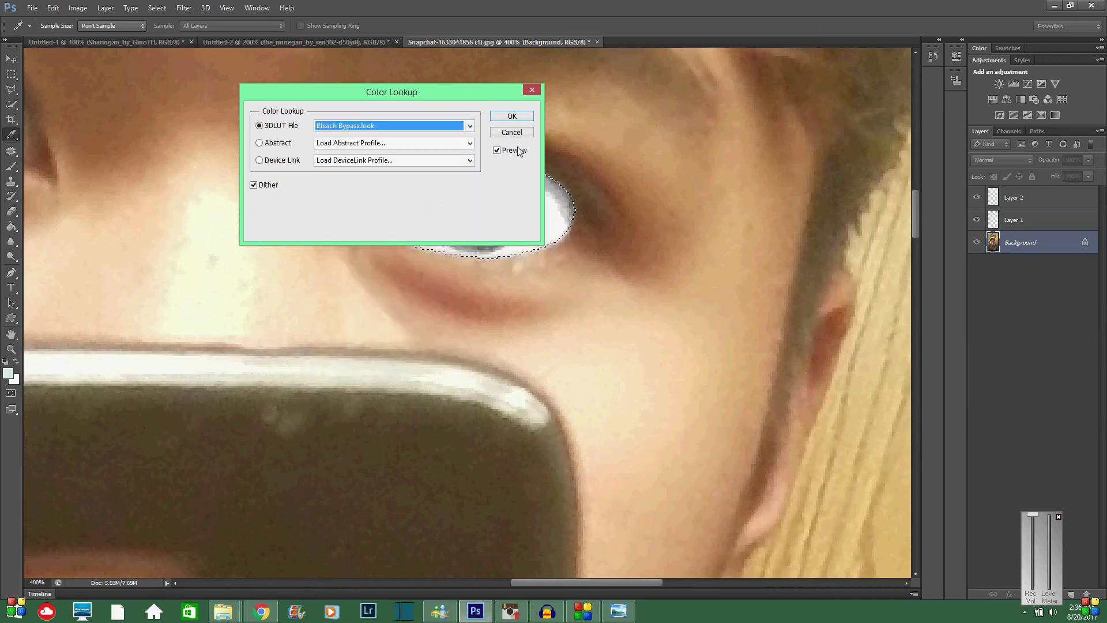
{"action": "left_click", "coordinate": [512, 117]}
{"action": "key", "text": "p"}
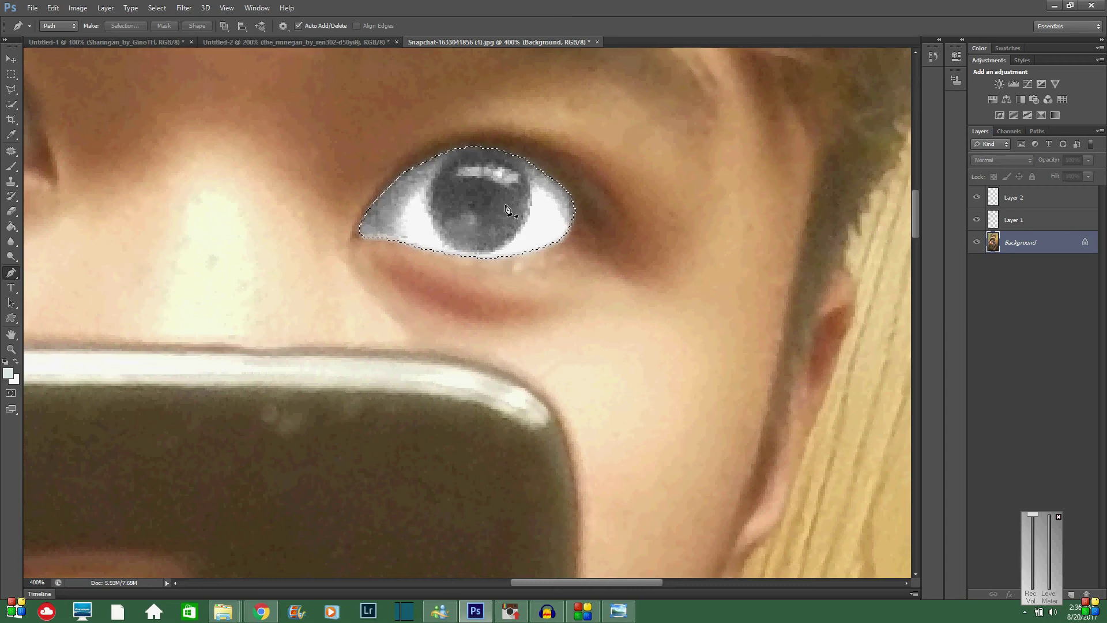
{"action": "key", "text": "ctrl+z"}
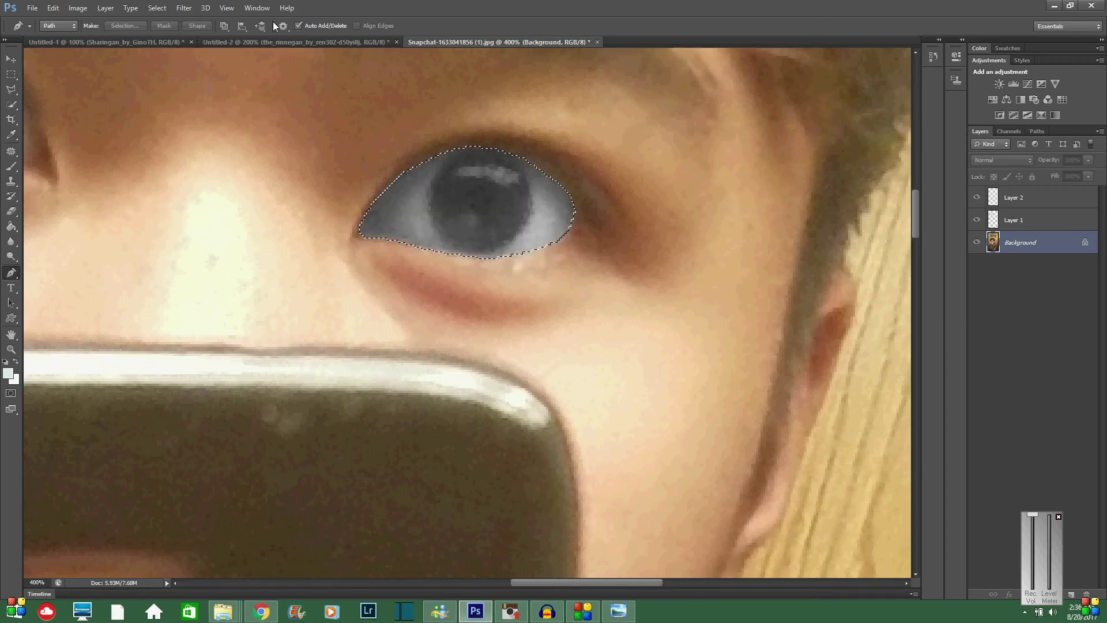
In the Rinnegan image, pick the Quick Selection tool with a 372 px brush
{"action": "left_click", "coordinate": [282, 41]}
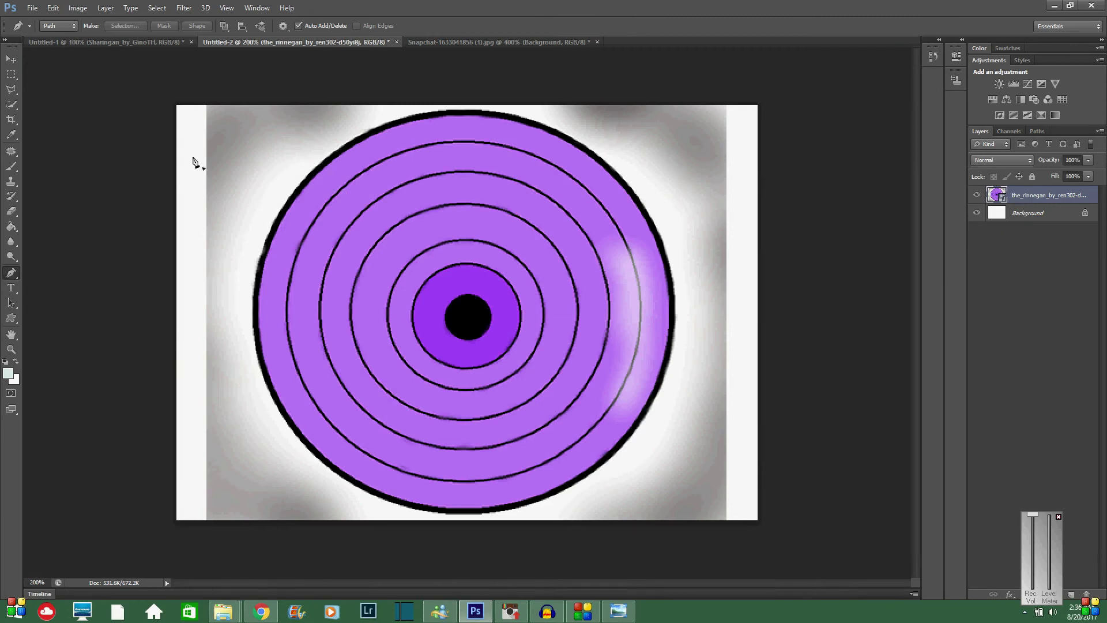
{"action": "left_click", "coordinate": [15, 107]}
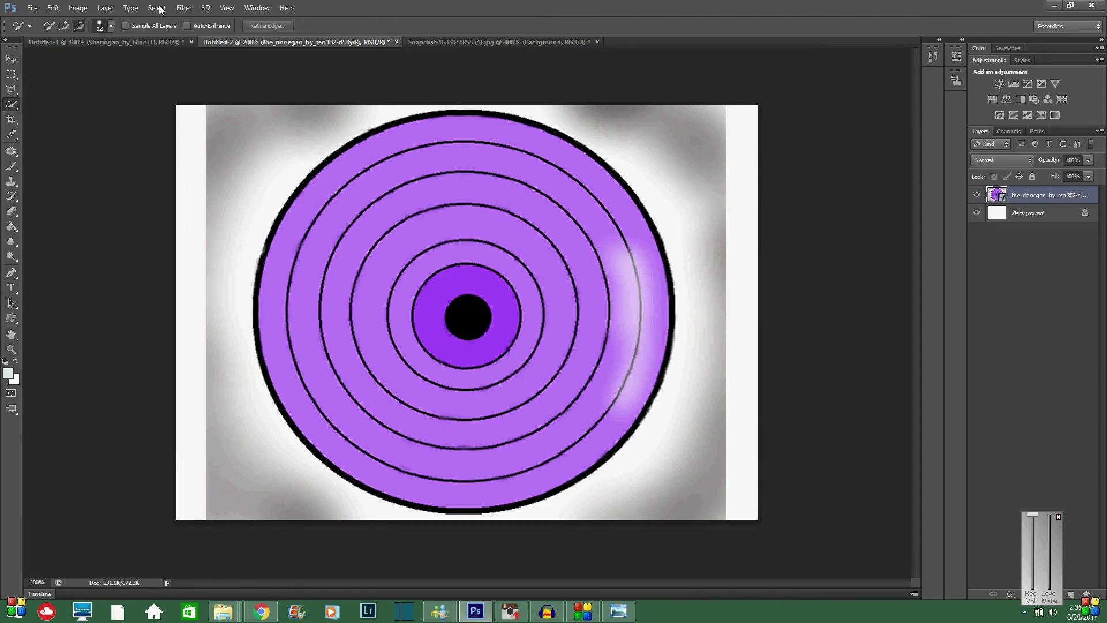
{"action": "left_click", "coordinate": [110, 26]}
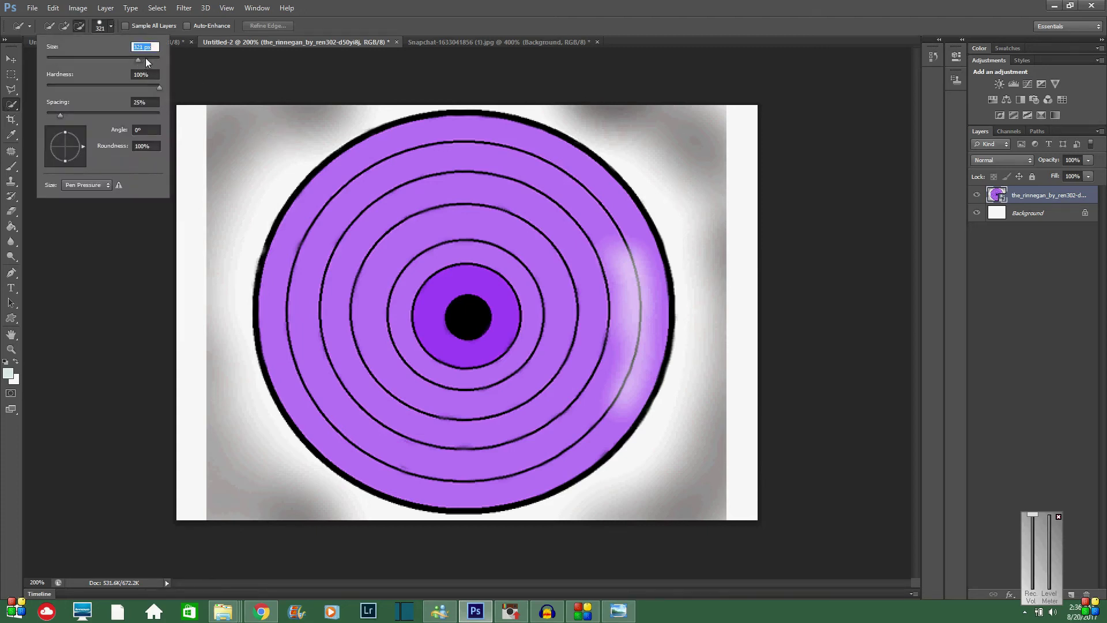
{"action": "left_click_drag", "start_coordinate": [146, 57], "coordinate": [143, 57]}
{"action": "left_click_drag", "start_coordinate": [141, 58], "coordinate": [140, 58]}
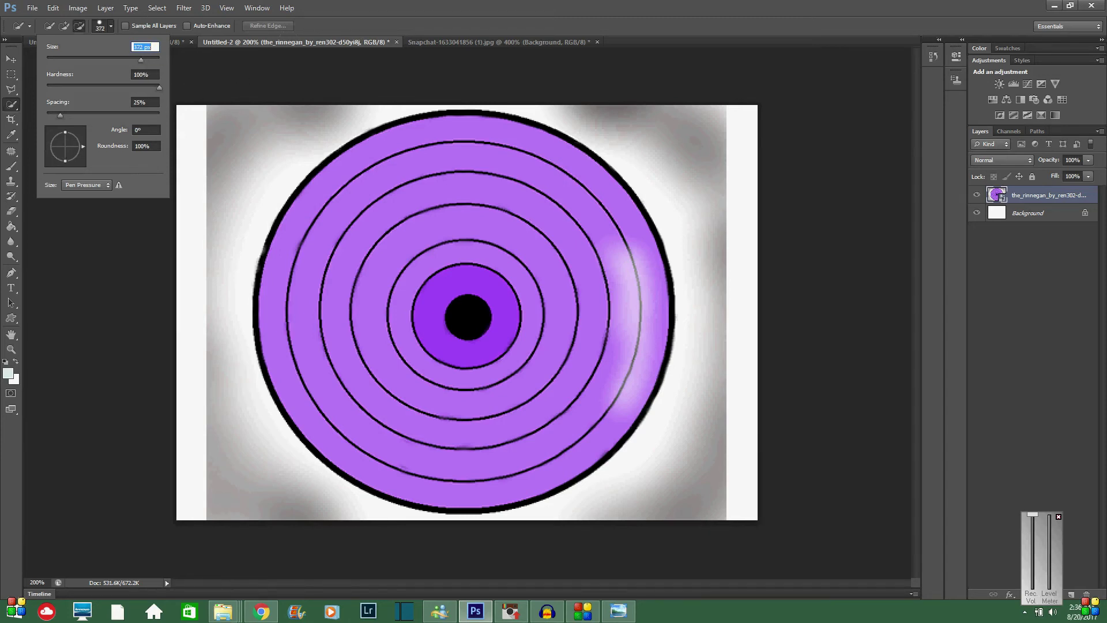
{"action": "key", "text": "Return"}
Select the purple ringed circle, redoing a first attempt, then return to the selfie photo
{"action": "left_click", "coordinate": [264, 95]}
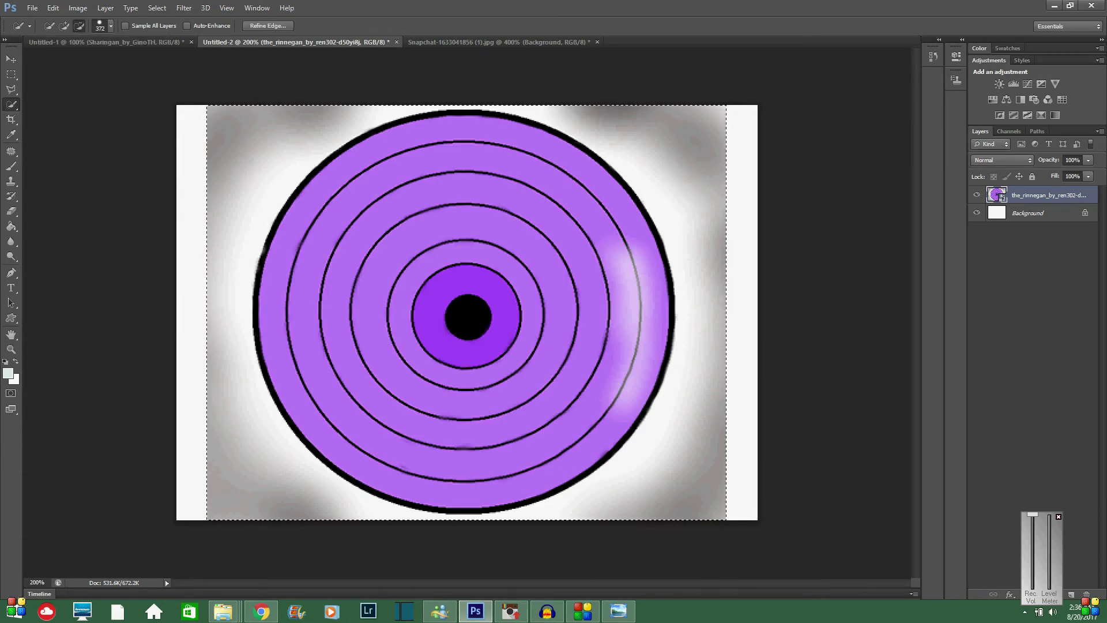
{"action": "mouse_move", "coordinate": [715, 132]}
{"action": "left_mouse_down"}
{"action": "mouse_move", "coordinate": [692, 219]}
{"action": "mouse_move", "coordinate": [663, 173]}
{"action": "mouse_move", "coordinate": [680, 149]}
{"action": "left_mouse_up"}
{"action": "key", "text": "ctrl+d"}
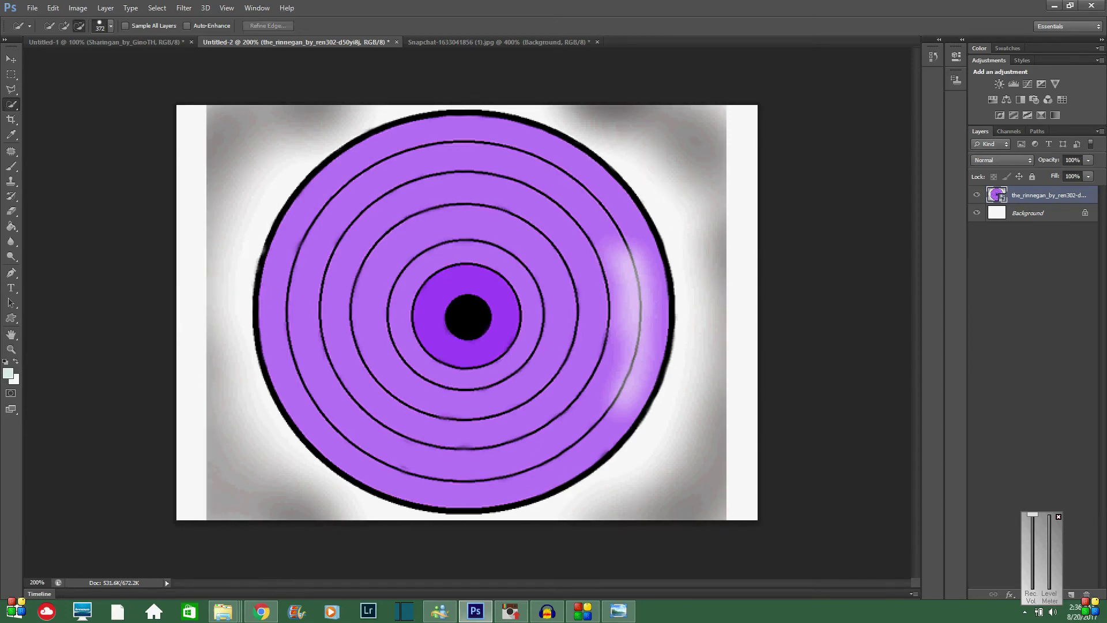
{"action": "left_click", "coordinate": [110, 26]}
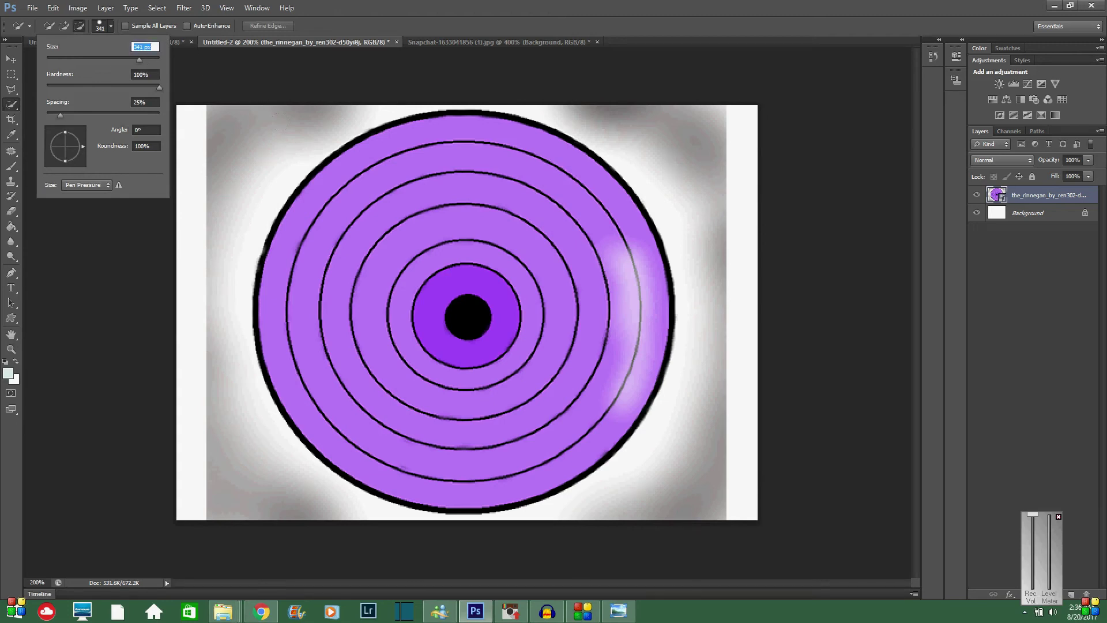
{"action": "key", "text": "Return"}
{"action": "left_click", "coordinate": [467, 317]}
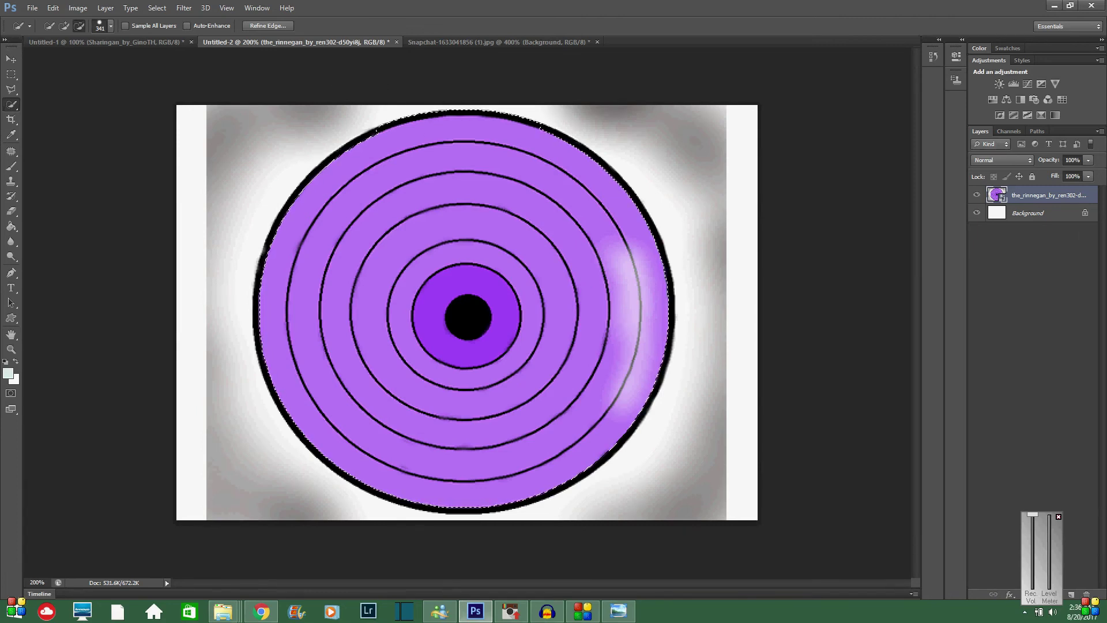
{"action": "left_click", "coordinate": [493, 42]}
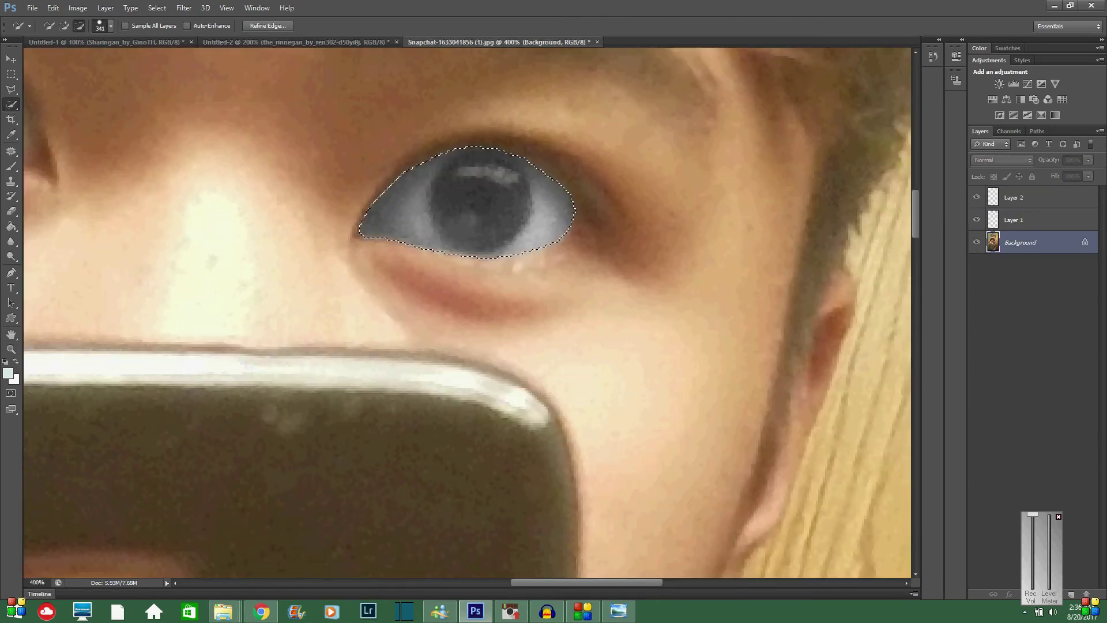
Paste the Rinnegan as a new layer and shrink it toward the grey eye
{"action": "key", "text": "ctrl+v"}
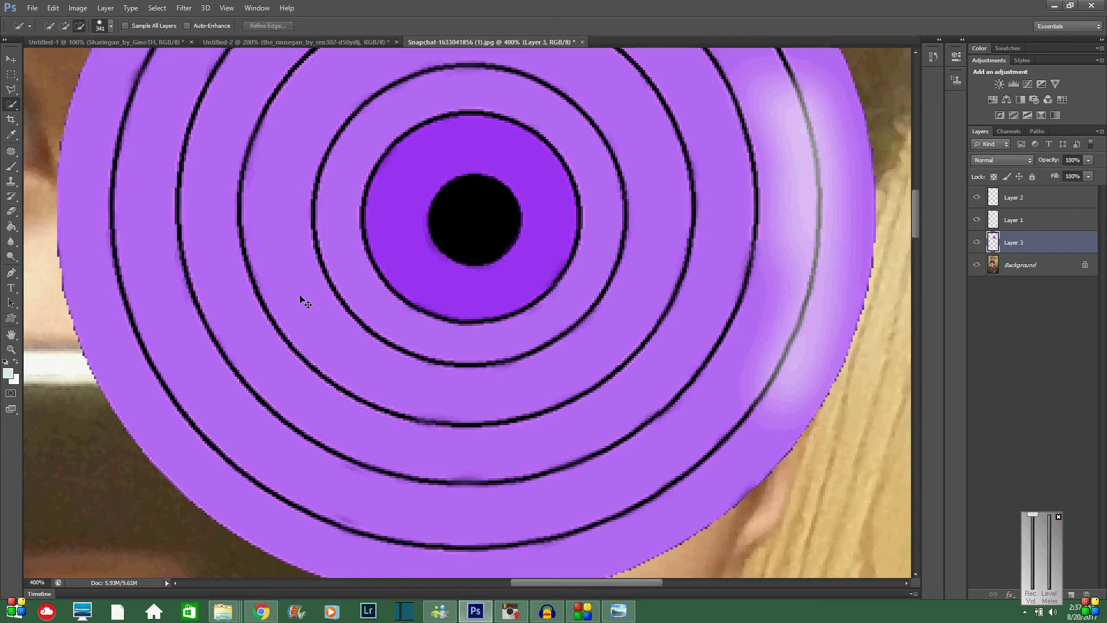
{"action": "key", "text": "ctrl+t"}
{"action": "left_click_drag", "start_coordinate": [405, 327], "coordinate": [468, 235]}
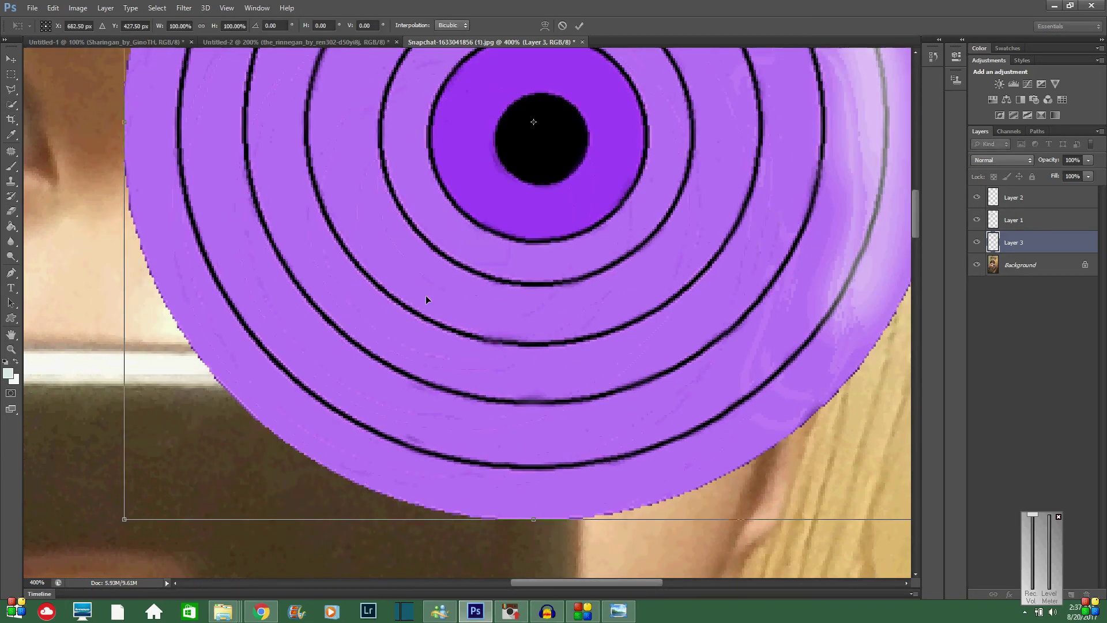
{"action": "left_click_drag", "start_coordinate": [138, 487], "coordinate": [464, 184]}
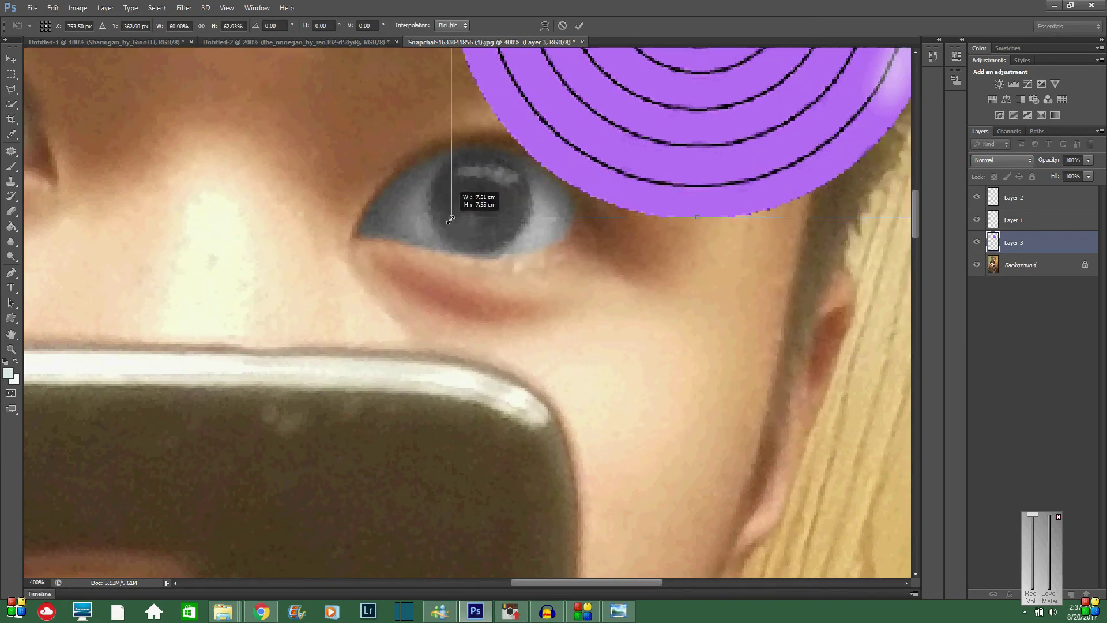
{"action": "left_click_drag", "start_coordinate": [606, 151], "coordinate": [397, 372]}
Scale the Rinnegan to about 50% by 40%, tilt it -4.90° and place it over the eye
{"action": "left_click_drag", "start_coordinate": [229, 455], "coordinate": [313, 338]}
{"action": "left_click_drag", "start_coordinate": [460, 279], "coordinate": [427, 328]}
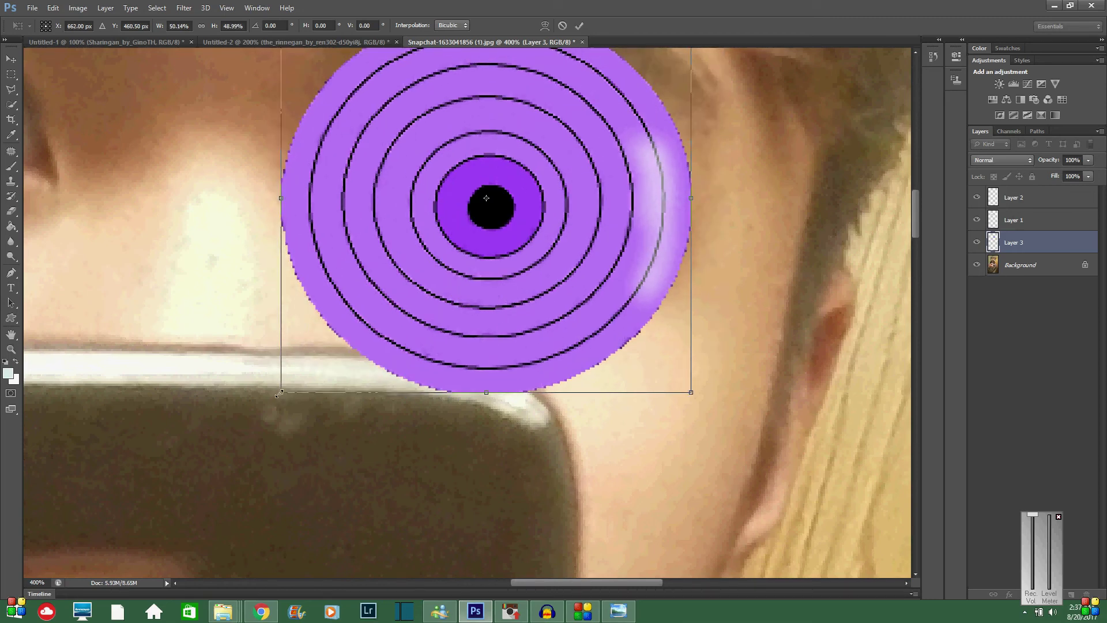
{"action": "left_click_drag", "start_coordinate": [279, 393], "coordinate": [282, 323]}
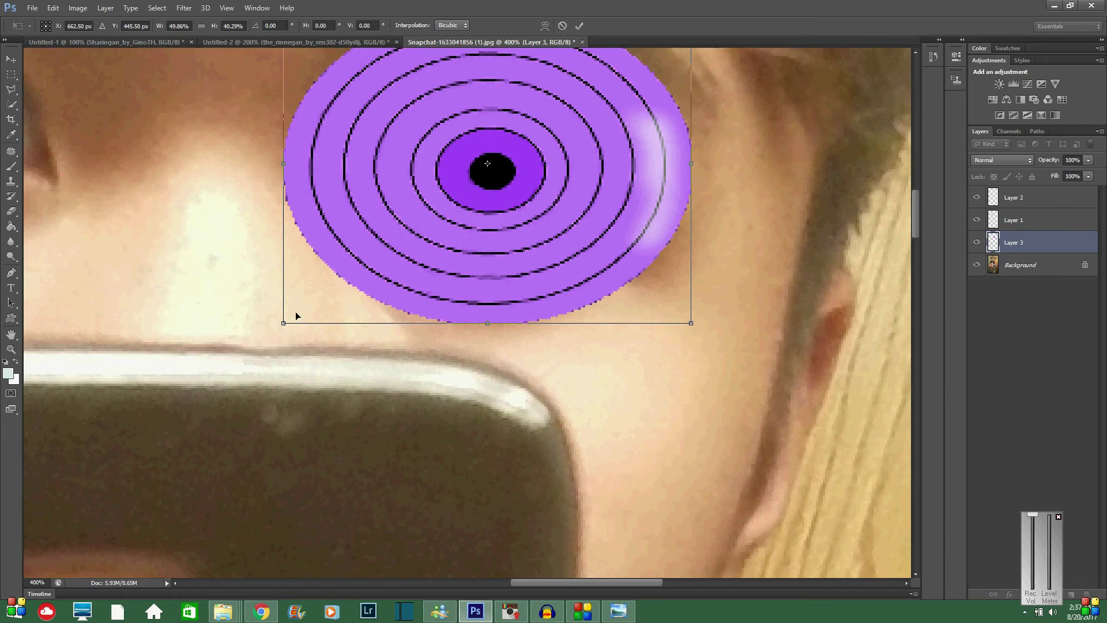
{"action": "left_click_drag", "start_coordinate": [429, 246], "coordinate": [427, 256]}
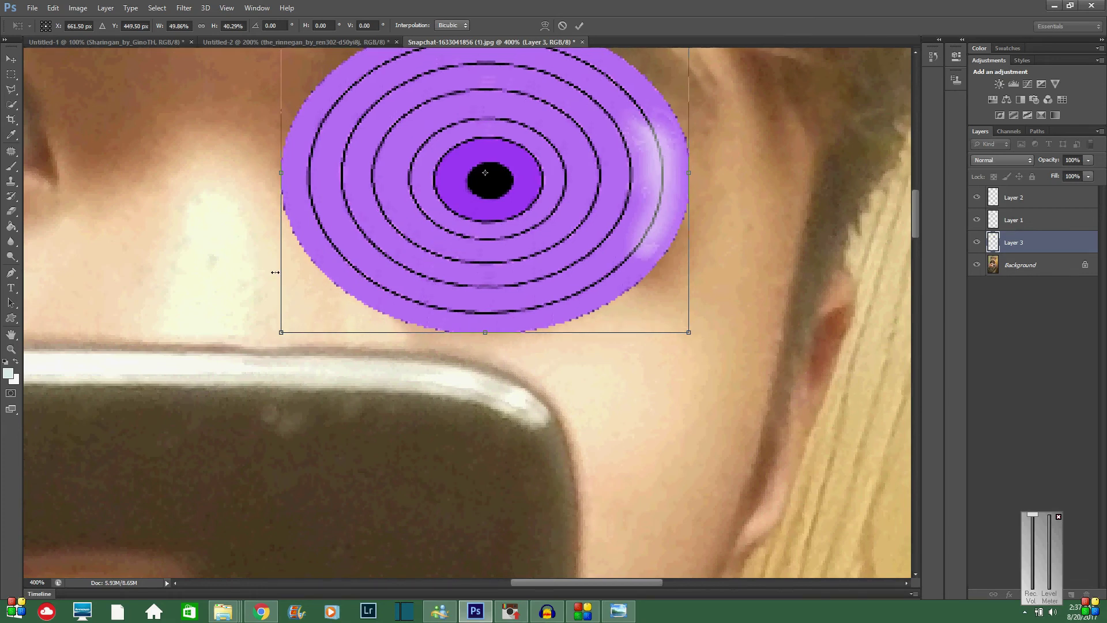
{"action": "left_click_drag", "start_coordinate": [269, 259], "coordinate": [272, 277]}
{"action": "left_click_drag", "start_coordinate": [476, 242], "coordinate": [472, 244]}
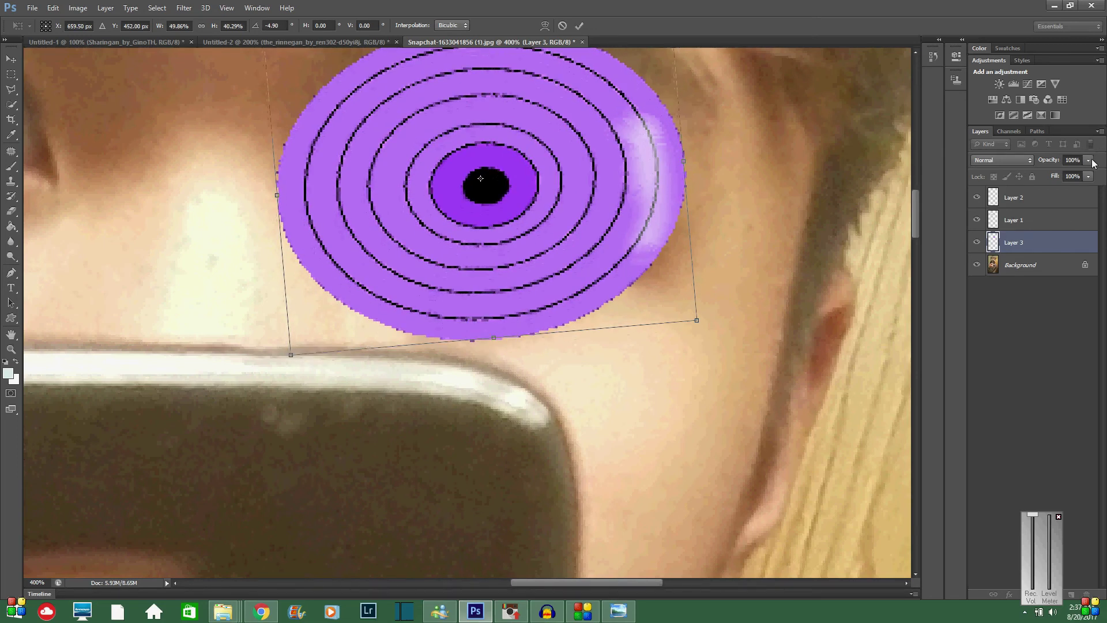
Centre the Rinnegan on the iris, set Layer 3 to Overlay at 100% opacity, and commit the transform
{"action": "left_click", "coordinate": [1089, 160]}
{"action": "left_click_drag", "start_coordinate": [1062, 178], "coordinate": [1049, 180]}
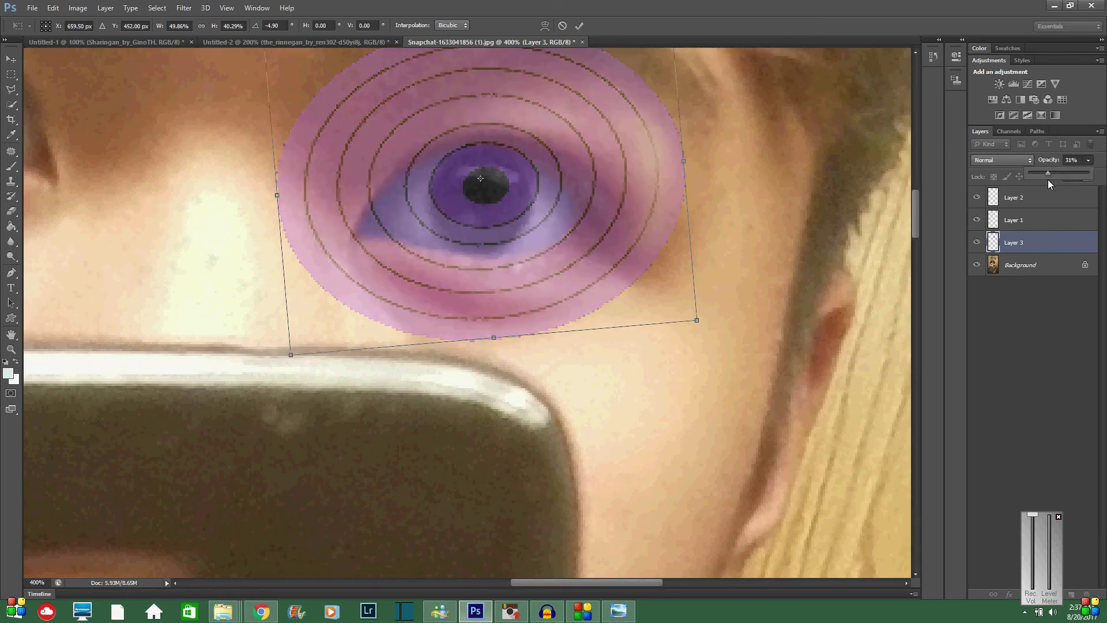
{"action": "left_click_drag", "start_coordinate": [536, 204], "coordinate": [510, 215]}
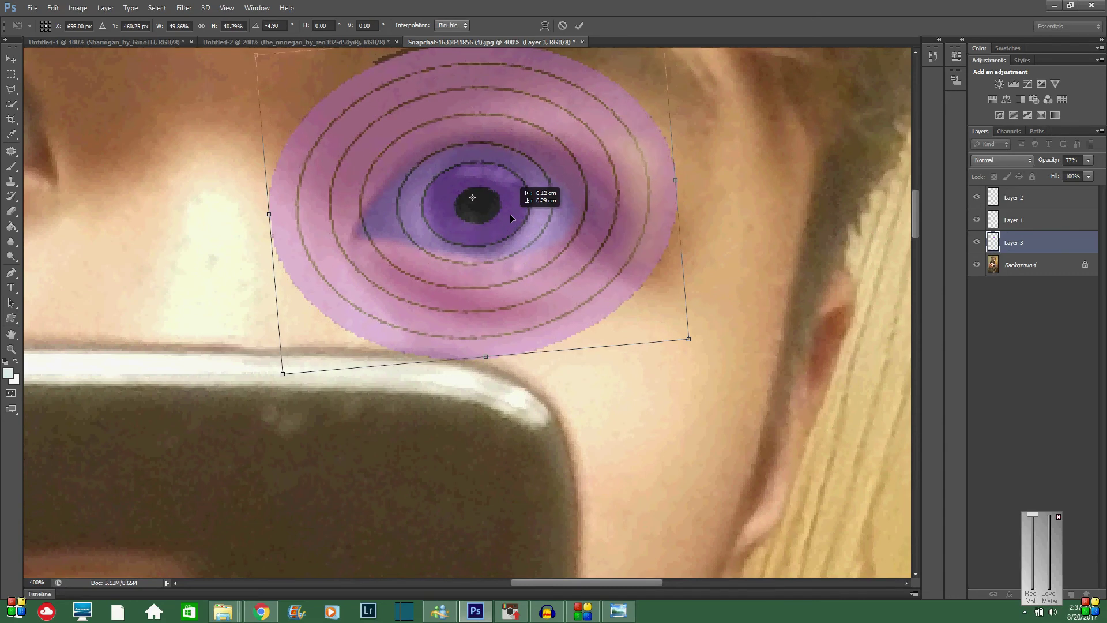
{"action": "left_click", "coordinate": [1006, 160]}
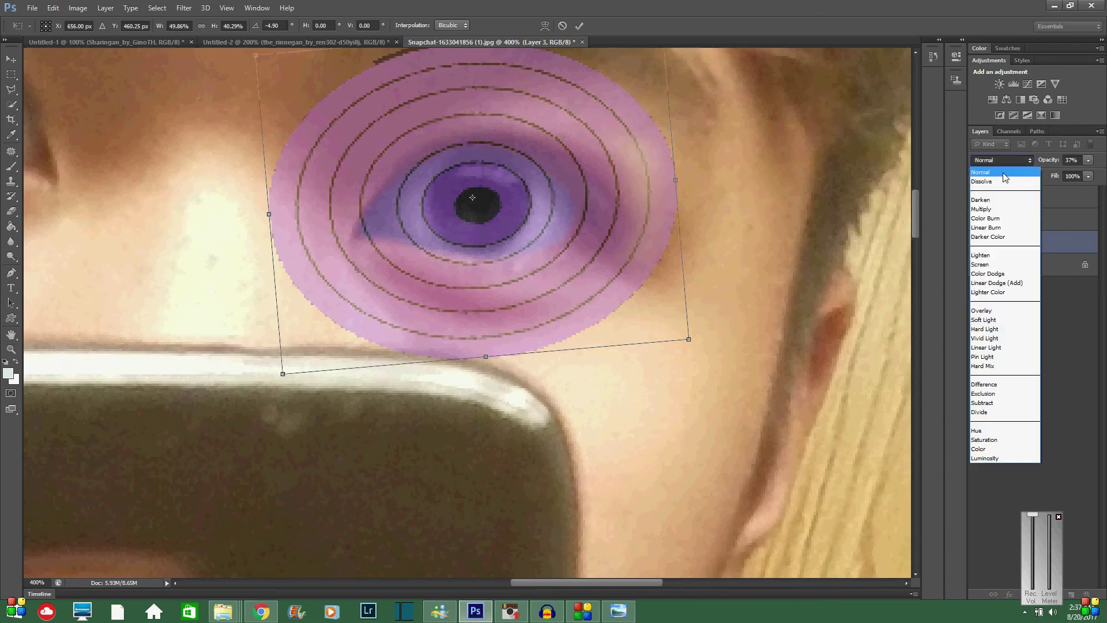
{"action": "left_click", "coordinate": [1009, 302]}
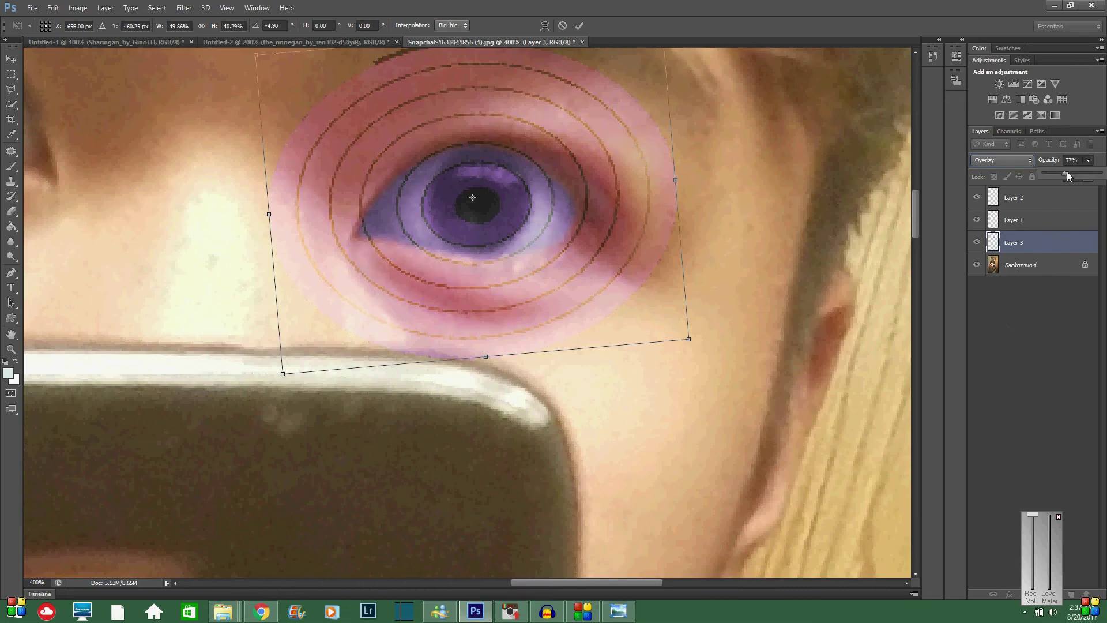
{"action": "left_click_drag", "start_coordinate": [1065, 172], "coordinate": [1102, 173]}
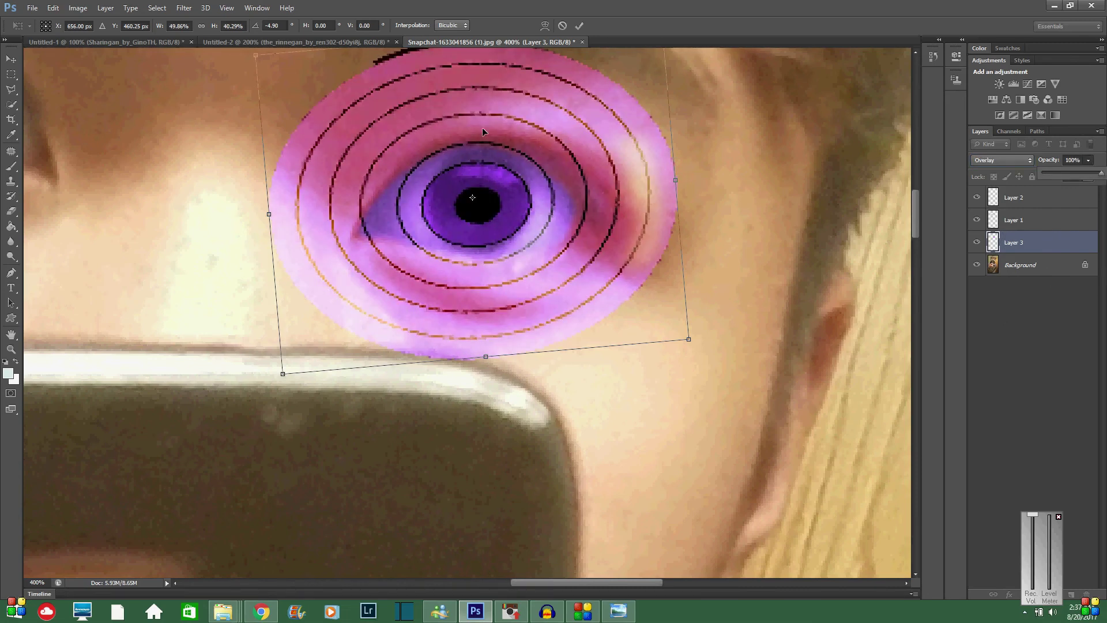
{"action": "left_click", "coordinate": [580, 26]}
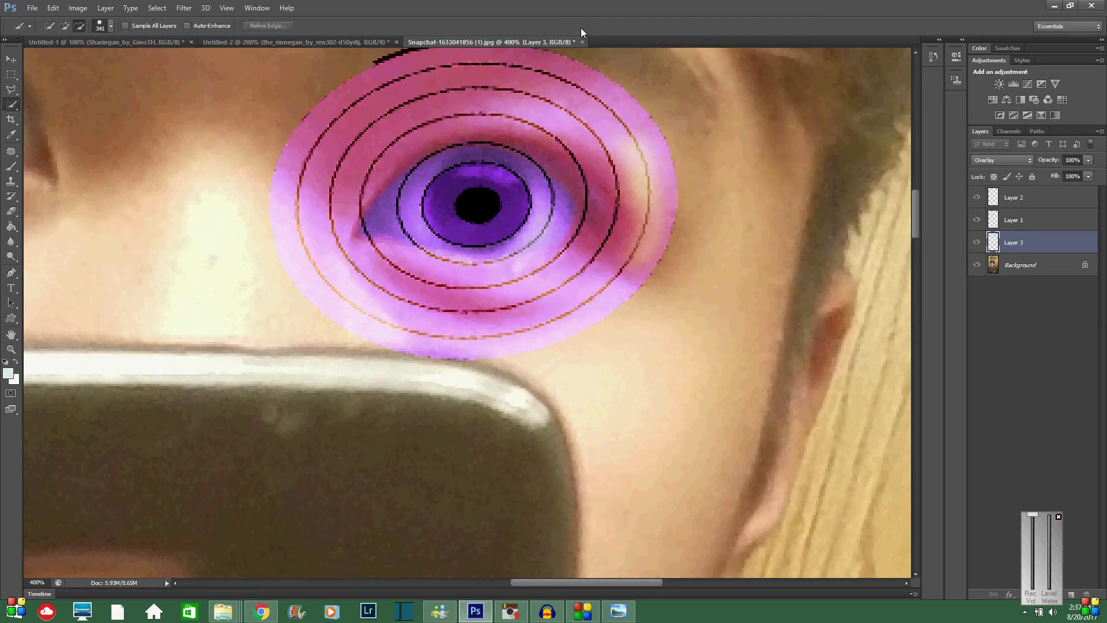
Erase the pink overlay and stray ring arcs around the eye on Layer 3, undoing one over-erase
{"action": "left_click", "coordinate": [11, 211]}
{"action": "mouse_move", "coordinate": [315, 249]}
{"action": "left_mouse_down"}
{"action": "mouse_move", "coordinate": [350, 255]}
{"action": "mouse_move", "coordinate": [259, 234]}
{"action": "mouse_move", "coordinate": [244, 147]}
{"action": "mouse_move", "coordinate": [276, 65]}
{"action": "mouse_move", "coordinate": [333, 18]}
{"action": "mouse_move", "coordinate": [451, 17]}
{"action": "mouse_move", "coordinate": [594, 70]}
{"action": "mouse_move", "coordinate": [633, 113]}
{"action": "mouse_move", "coordinate": [636, 215]}
{"action": "mouse_move", "coordinate": [586, 308]}
{"action": "mouse_move", "coordinate": [297, 322]}
{"action": "mouse_move", "coordinate": [484, 308]}
{"action": "mouse_move", "coordinate": [554, 275]}
{"action": "mouse_move", "coordinate": [597, 223]}
{"action": "mouse_move", "coordinate": [469, 275]}
{"action": "mouse_move", "coordinate": [404, 278]}
{"action": "mouse_move", "coordinate": [378, 264]}
{"action": "mouse_move", "coordinate": [402, 271]}
{"action": "left_mouse_up"}
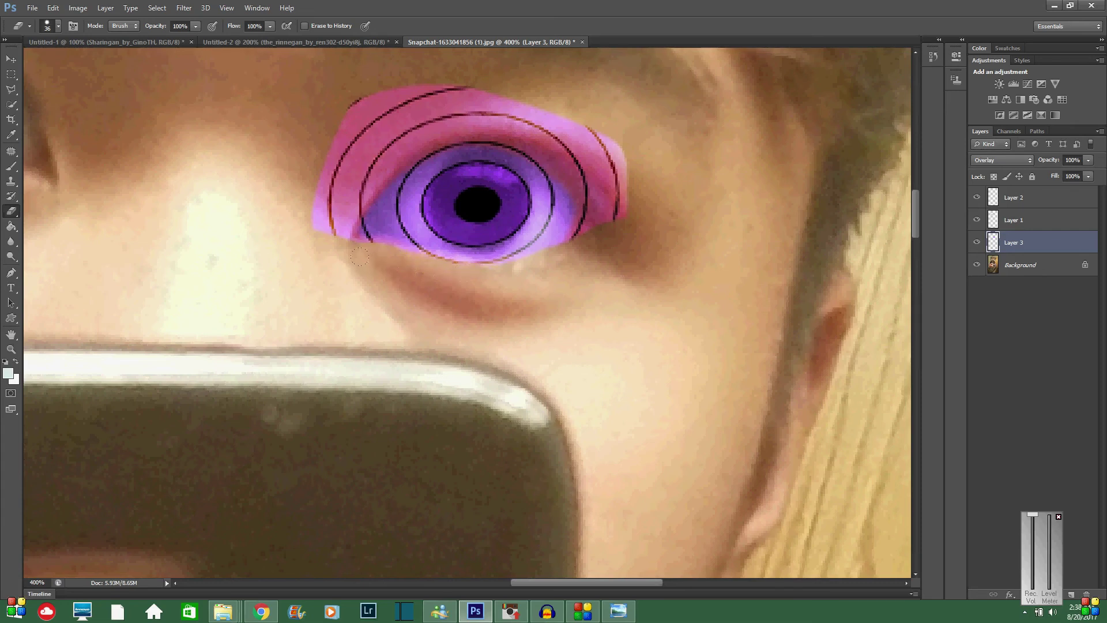
{"action": "mouse_move", "coordinate": [574, 236]}
{"action": "left_mouse_down"}
{"action": "mouse_move", "coordinate": [617, 202]}
{"action": "mouse_move", "coordinate": [599, 182]}
{"action": "mouse_move", "coordinate": [572, 230]}
{"action": "mouse_move", "coordinate": [620, 160]}
{"action": "mouse_move", "coordinate": [602, 141]}
{"action": "left_mouse_up"}
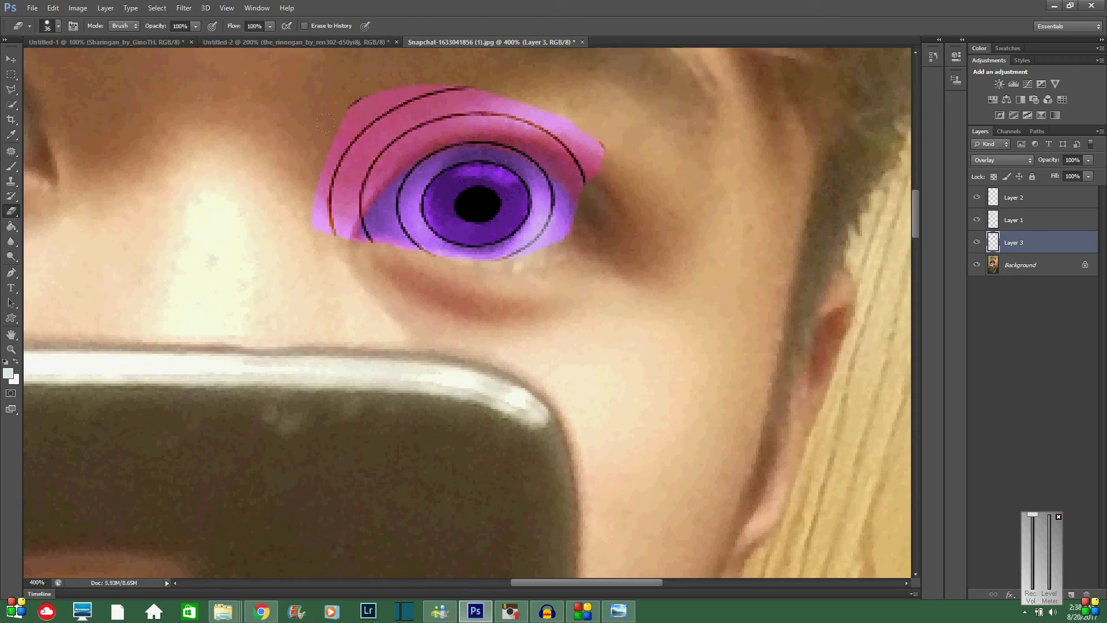
{"action": "mouse_move", "coordinate": [321, 219]}
{"action": "left_mouse_down"}
{"action": "mouse_move", "coordinate": [344, 144]}
{"action": "mouse_move", "coordinate": [441, 97]}
{"action": "mouse_move", "coordinate": [545, 123]}
{"action": "mouse_move", "coordinate": [600, 168]}
{"action": "left_mouse_up"}
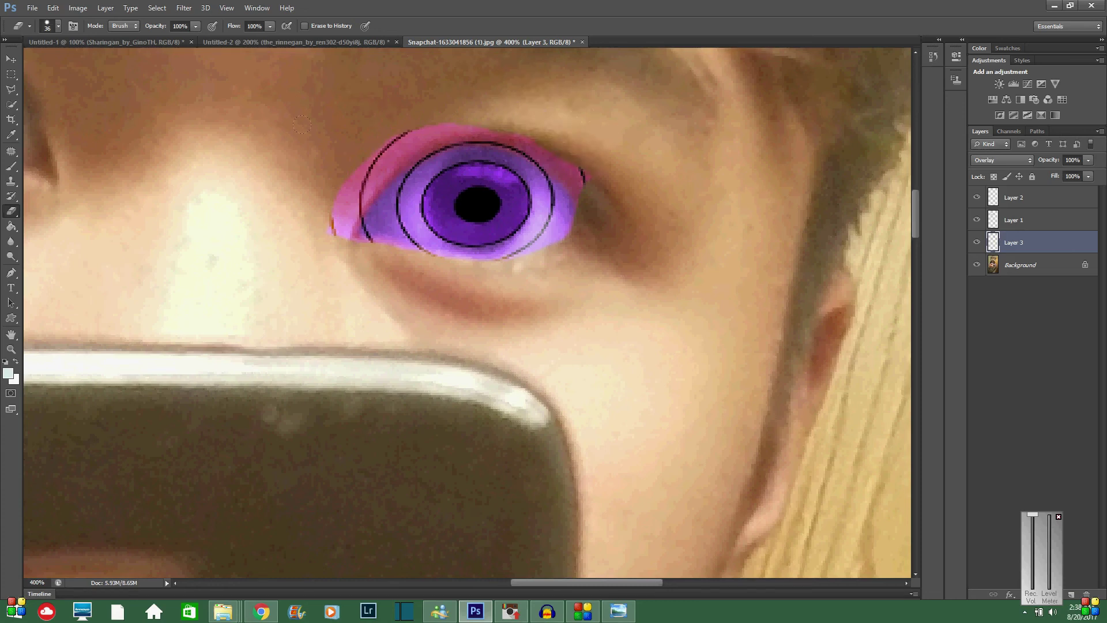
{"action": "mouse_move", "coordinate": [332, 234]}
{"action": "left_mouse_down"}
{"action": "mouse_move", "coordinate": [358, 171]}
{"action": "mouse_move", "coordinate": [397, 141]}
{"action": "mouse_move", "coordinate": [482, 136]}
{"action": "left_mouse_up"}
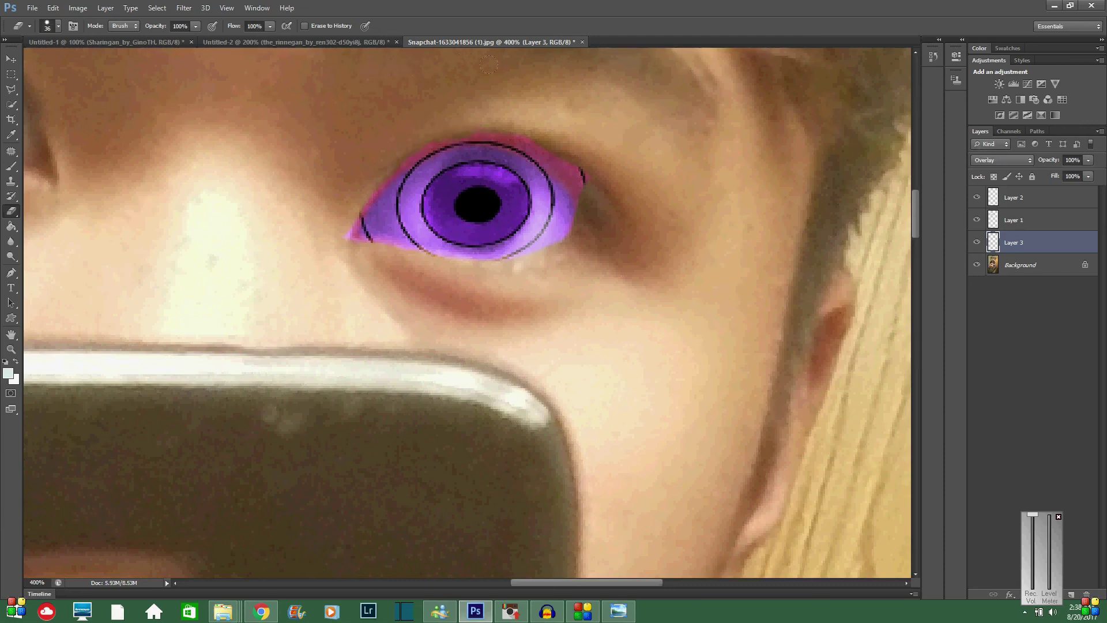
{"action": "left_click", "coordinate": [578, 176]}
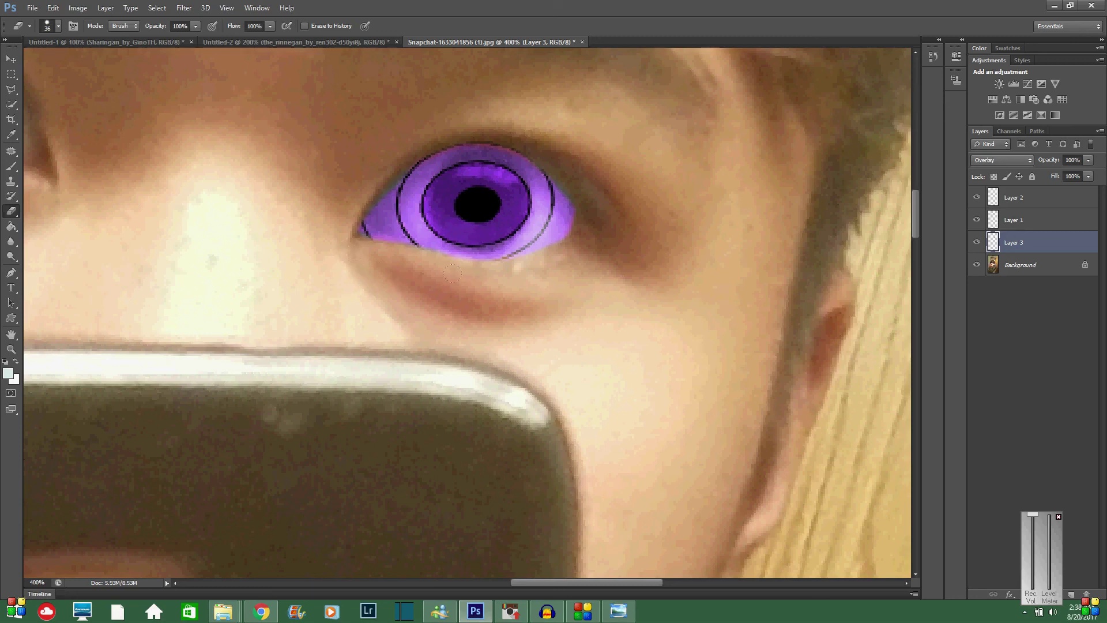
{"action": "left_click_drag", "start_coordinate": [452, 273], "coordinate": [522, 241]}
{"action": "key", "text": "ctrl+alt+z"}
{"action": "key", "text": "ctrl+alt+z"}
{"action": "left_click_drag", "start_coordinate": [367, 236], "coordinate": [340, 252]}
Zoom out to 33.33% to see the whole selfie with both edited eyes
{"action": "left_click", "coordinate": [11, 349]}
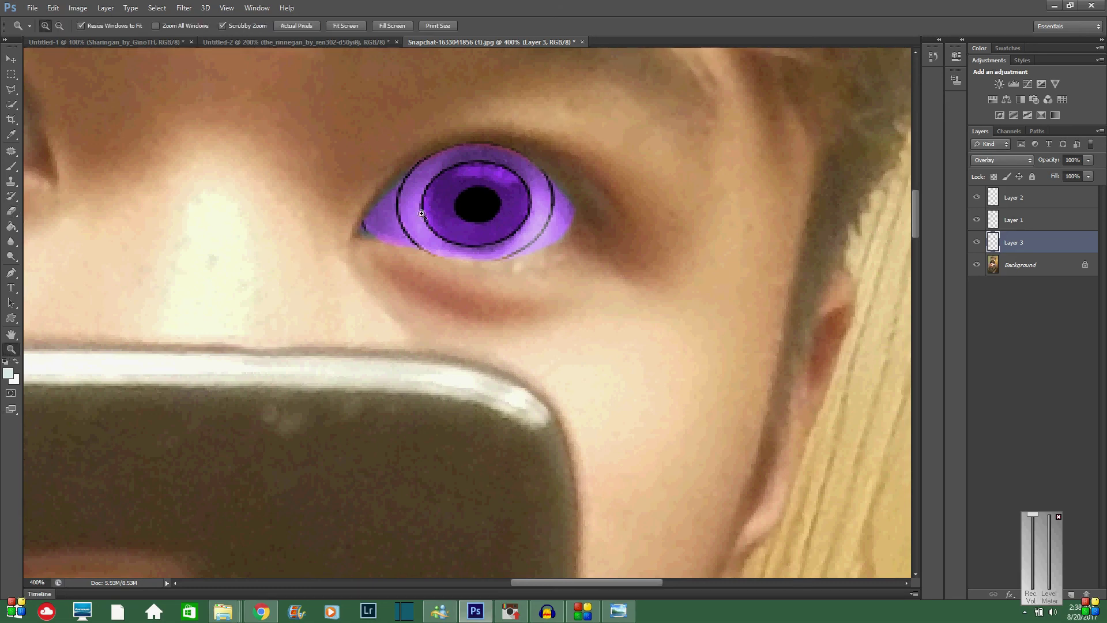
{"action": "left_click", "coordinate": [59, 25]}
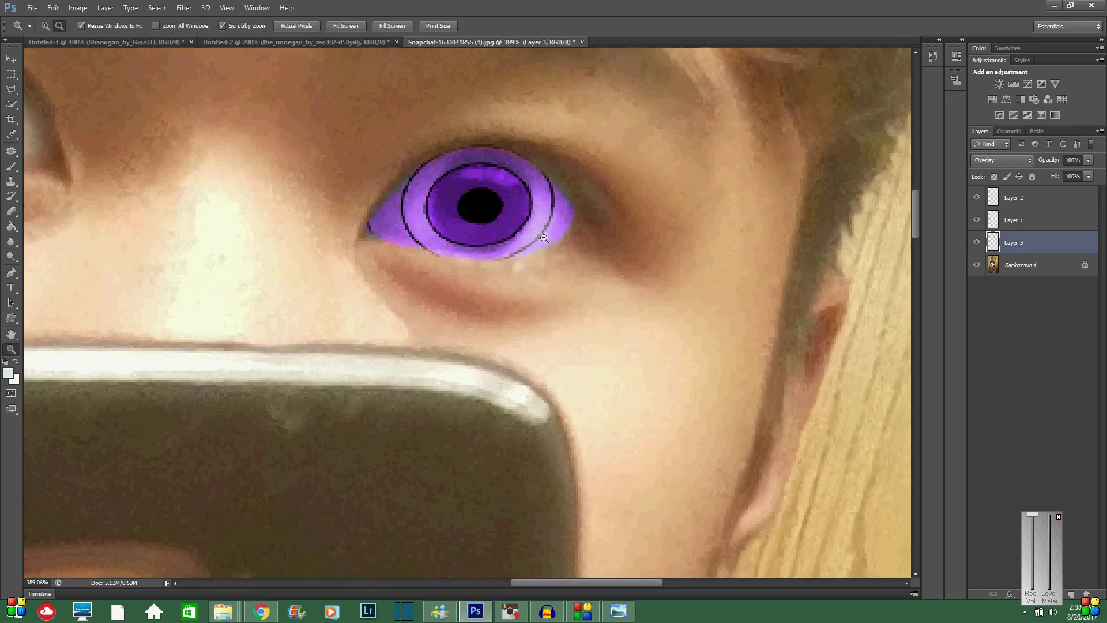
{"action": "left_click", "coordinate": [608, 219]}
{"action": "left_click", "coordinate": [608, 220]}
{"action": "left_click", "coordinate": [608, 220]}
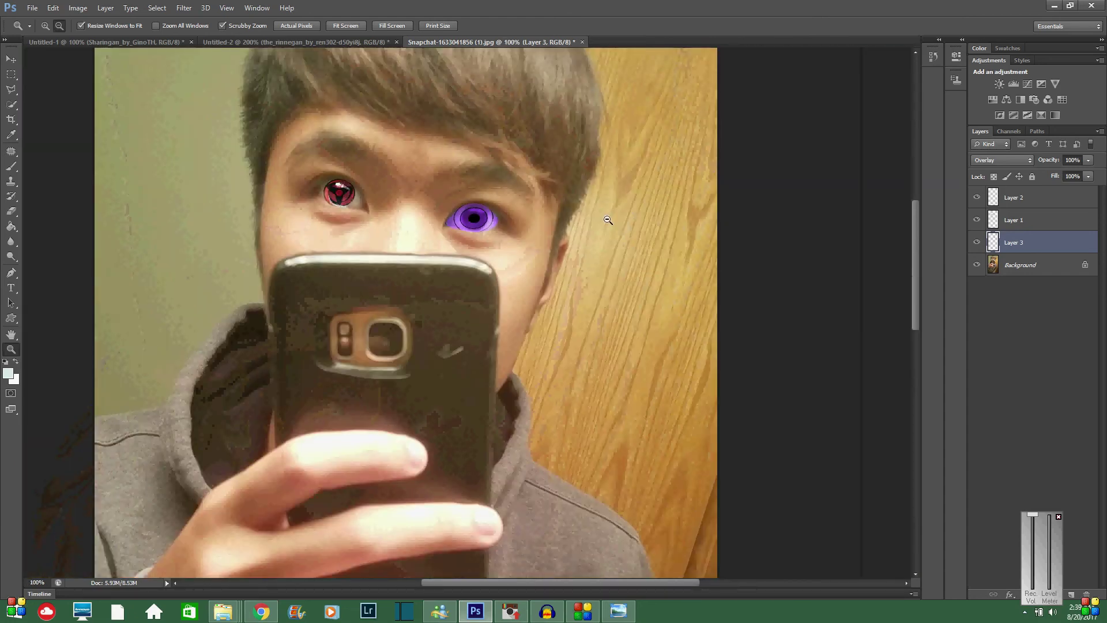
{"action": "left_click", "coordinate": [450, 194]}
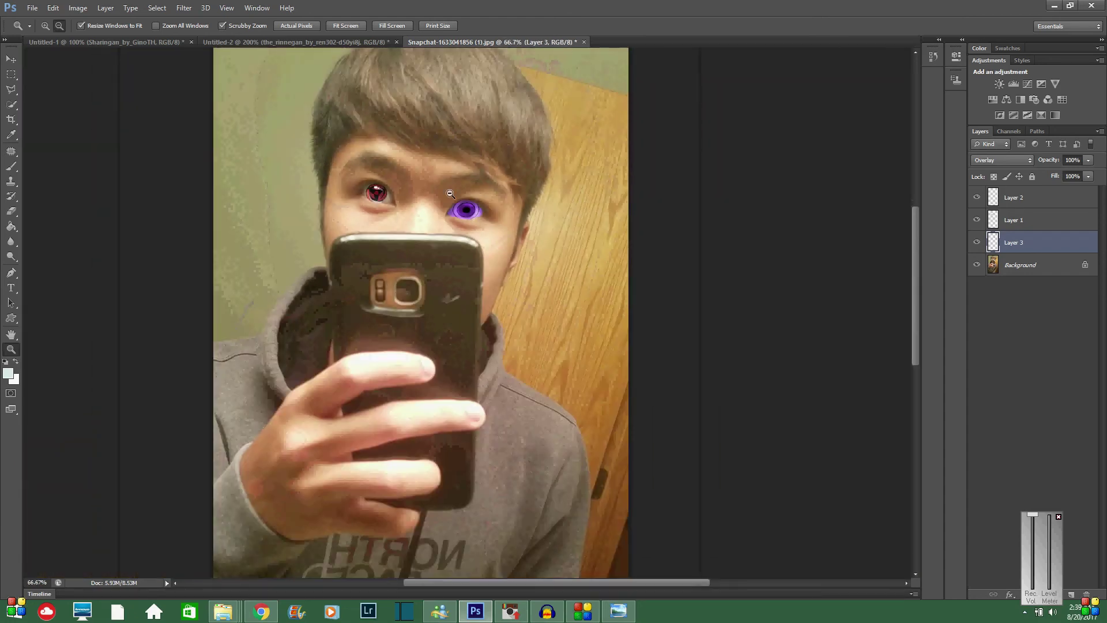
{"action": "left_click", "coordinate": [451, 194]}
{"action": "left_click", "coordinate": [402, 179]}
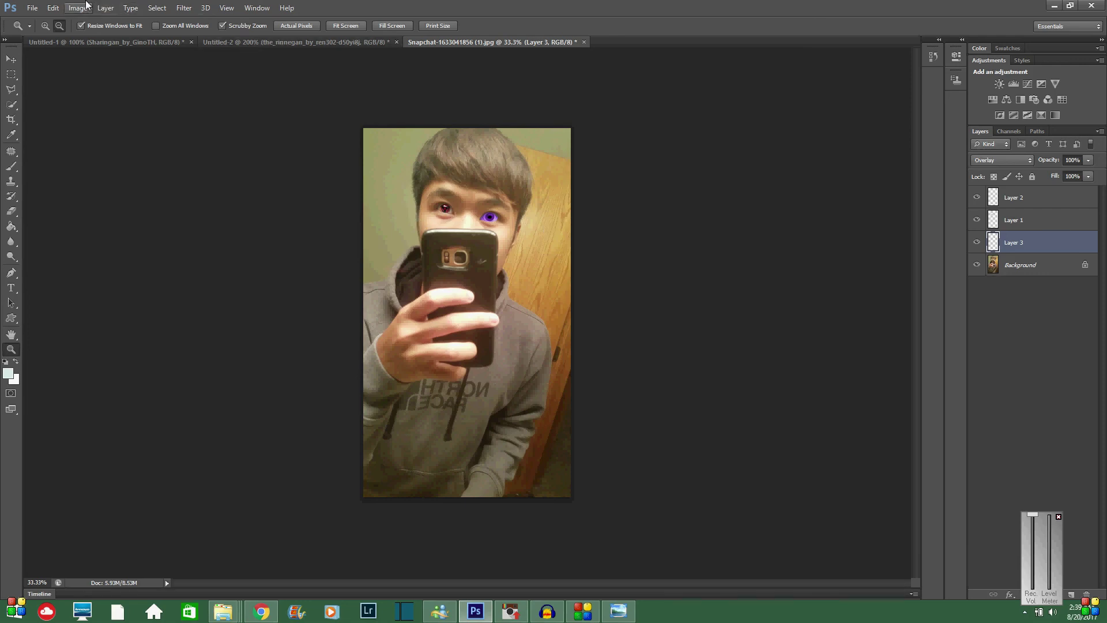
{"action": "left_click", "coordinate": [1035, 267]}
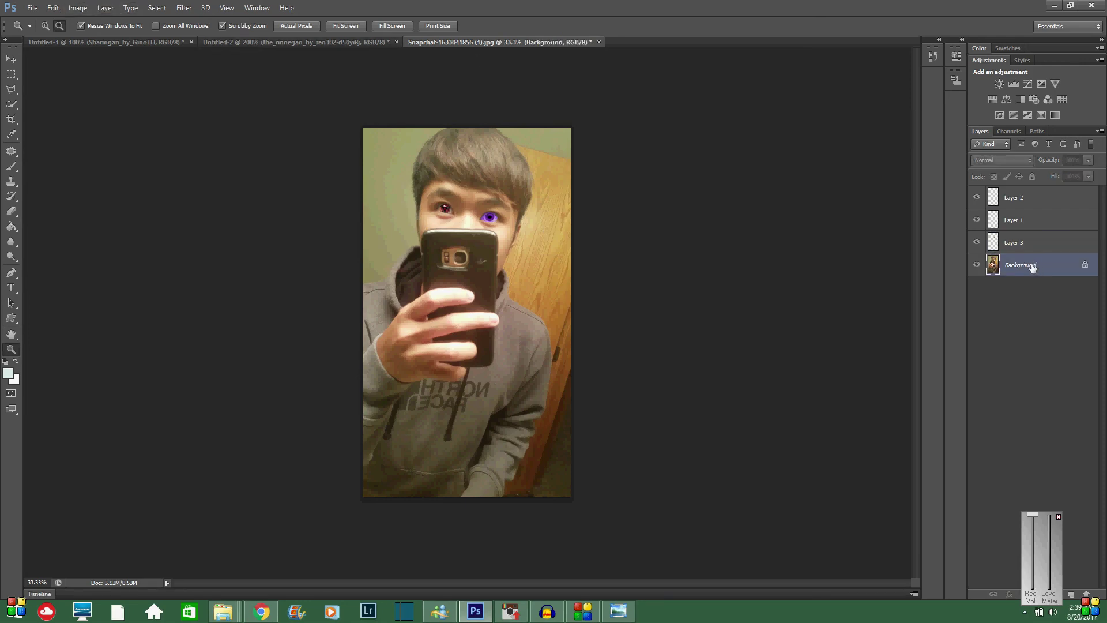
{"action": "left_click", "coordinate": [78, 8]}
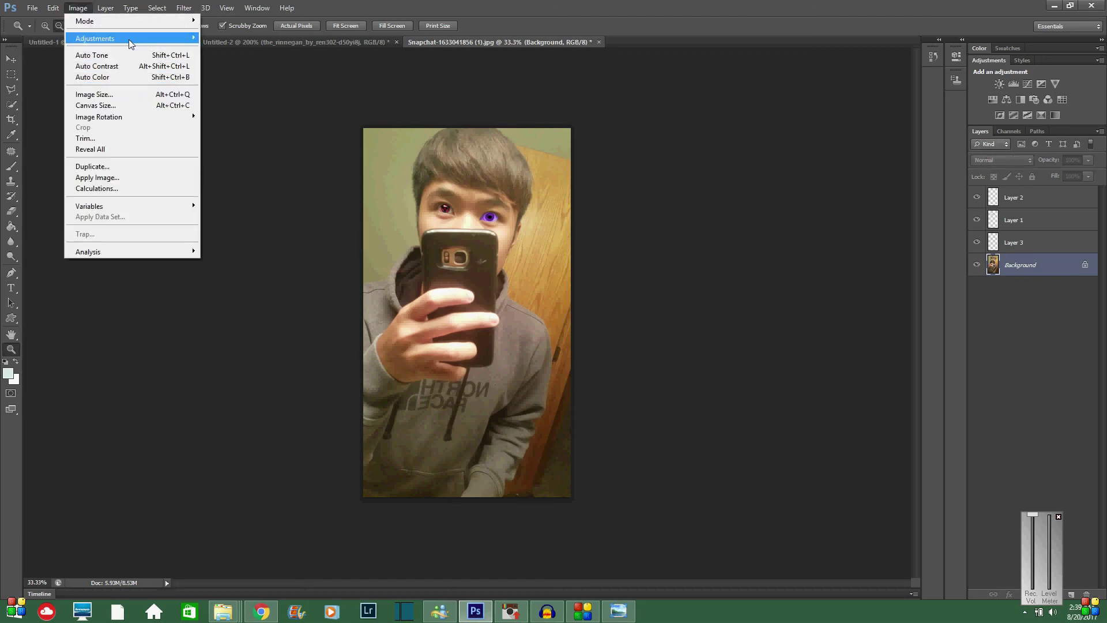
{"action": "mouse_move", "coordinate": [129, 38]}
{"action": "left_click", "coordinate": [267, 153]}
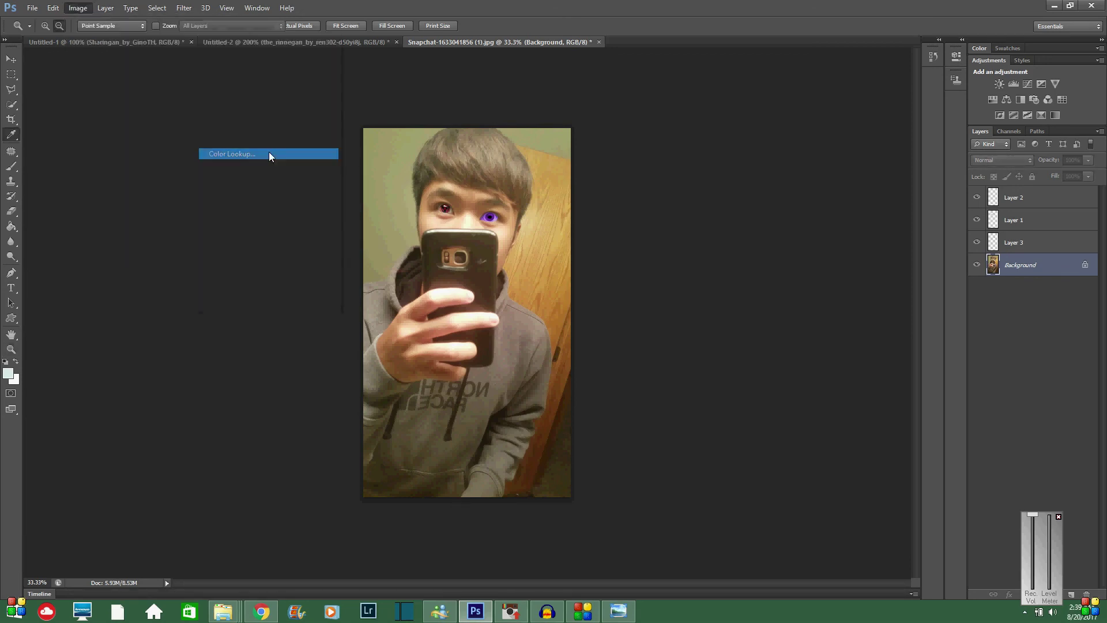
{"action": "left_click_drag", "start_coordinate": [430, 95], "coordinate": [254, 102]}
{"action": "left_click", "coordinate": [252, 133]}
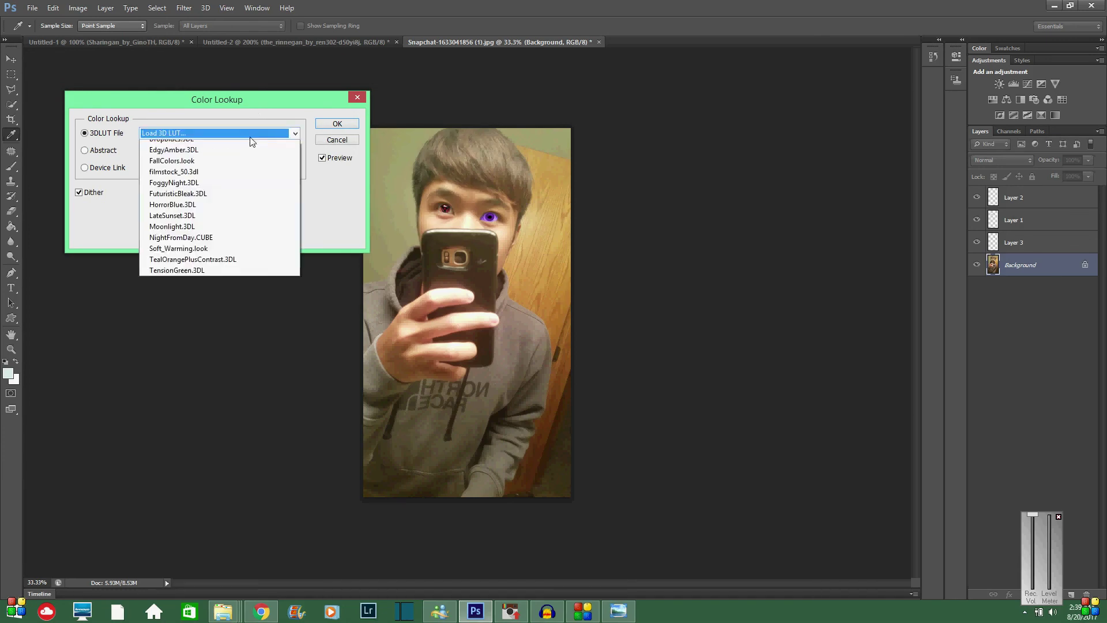
{"action": "left_click", "coordinate": [227, 233]}
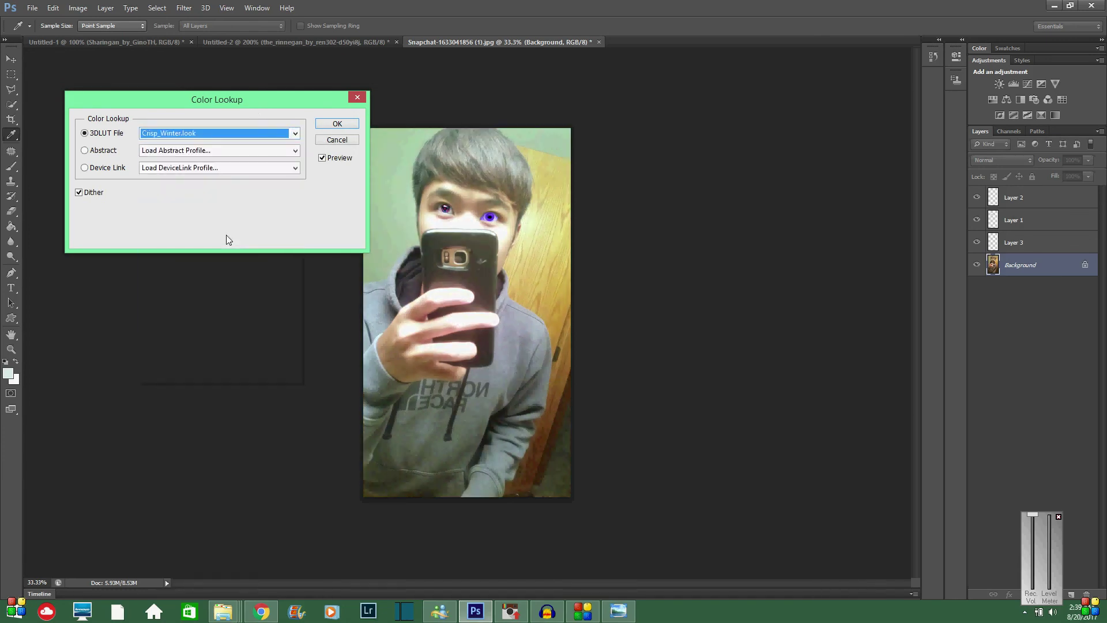
{"action": "left_click", "coordinate": [233, 135]}
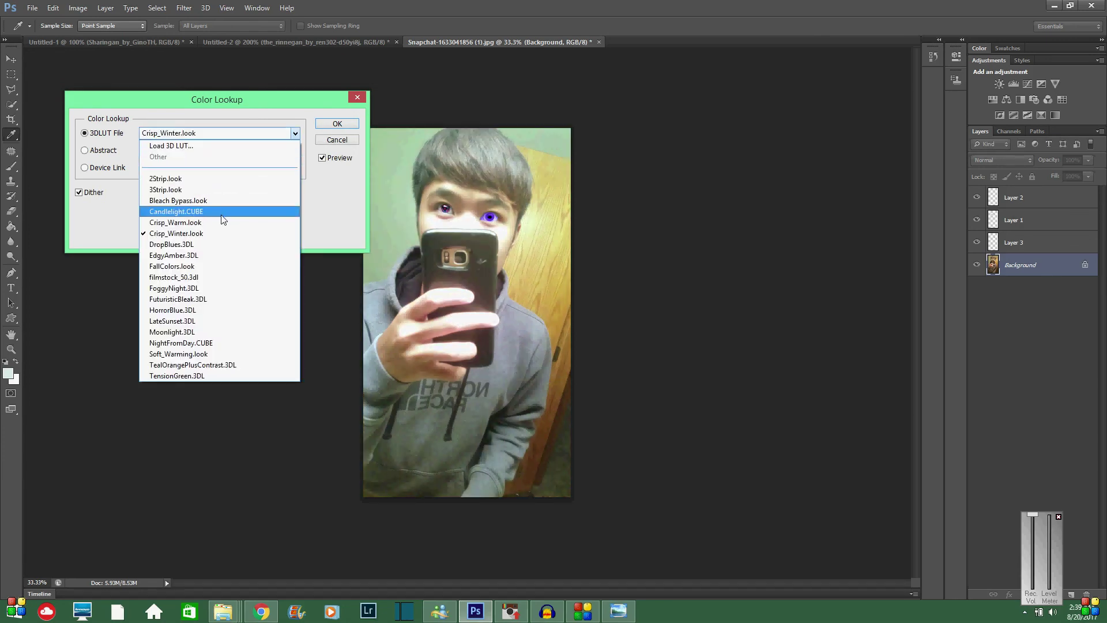
{"action": "left_click", "coordinate": [223, 224]}
{"action": "left_click", "coordinate": [231, 135]}
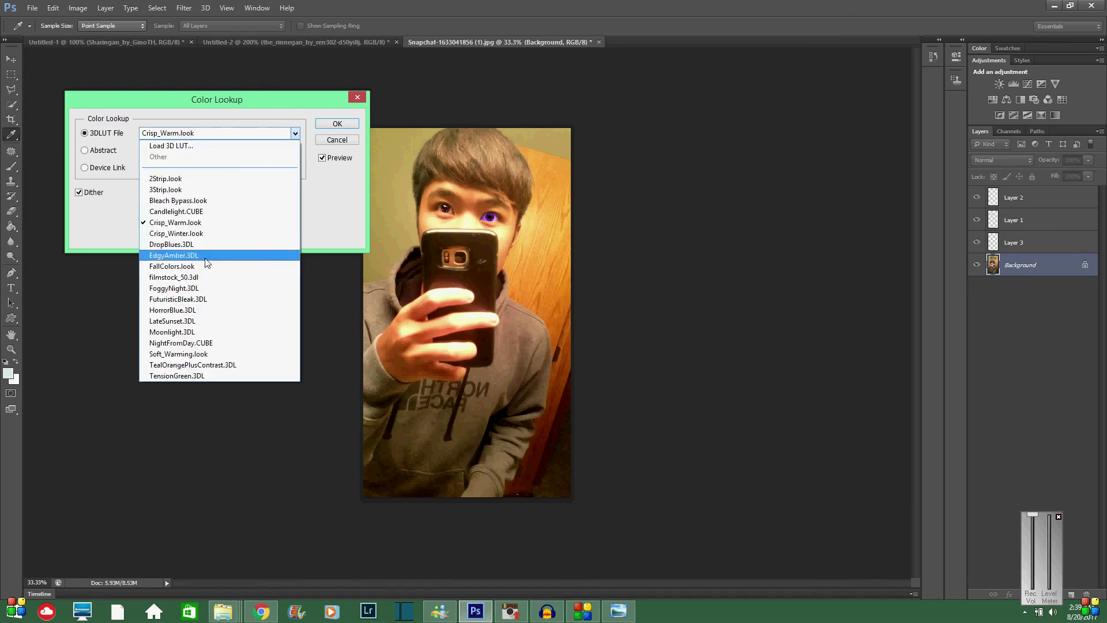
{"action": "left_click", "coordinate": [209, 297]}
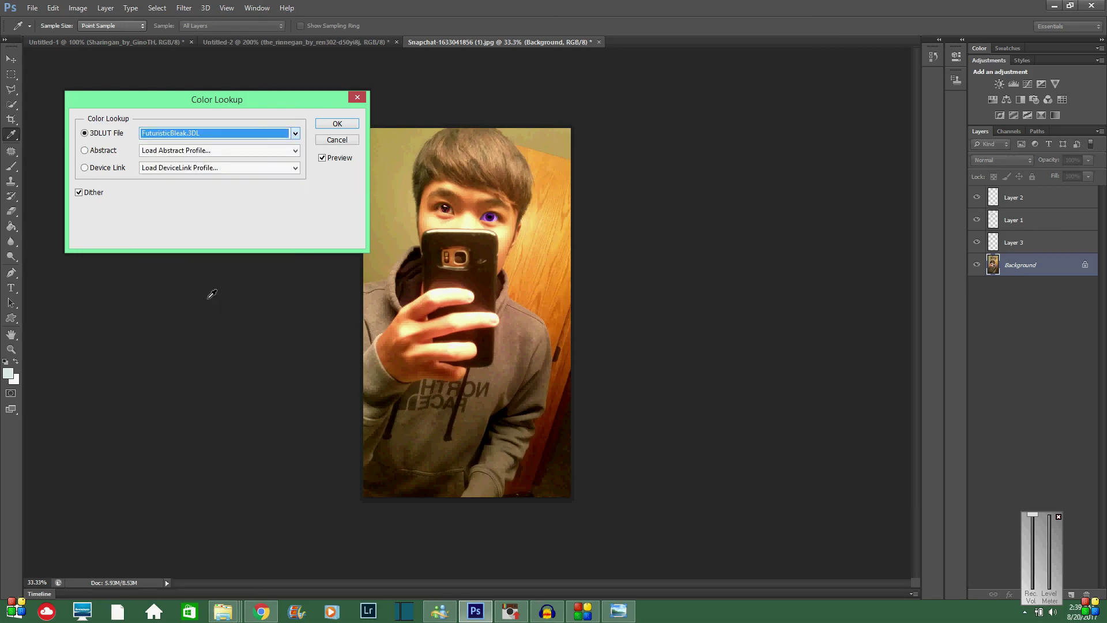
{"action": "left_click", "coordinate": [254, 136]}
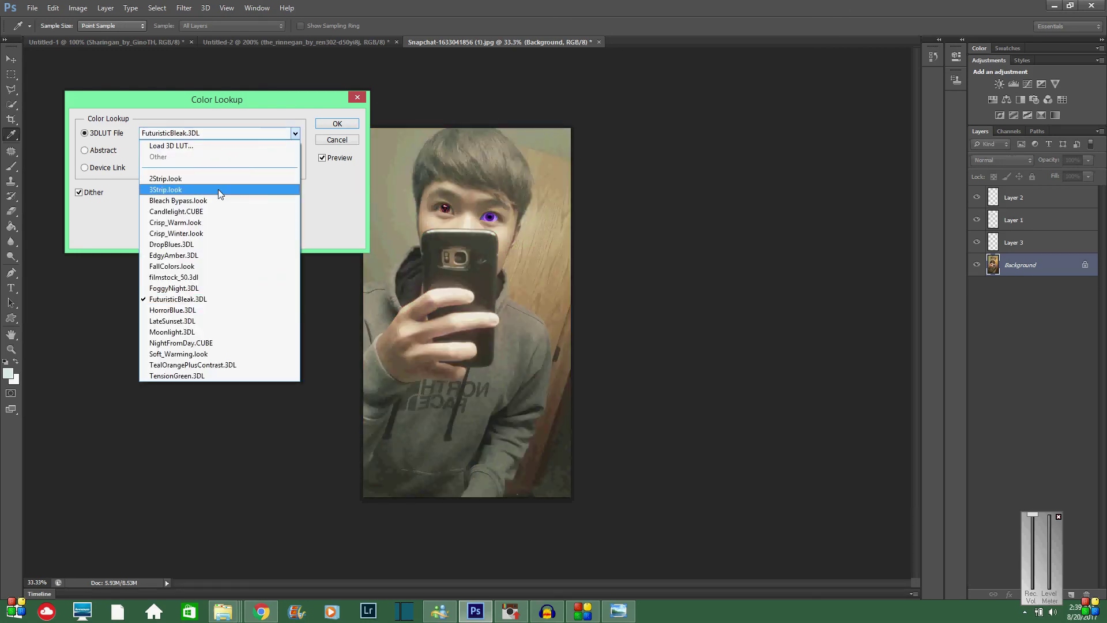
{"action": "left_click", "coordinate": [213, 147]}
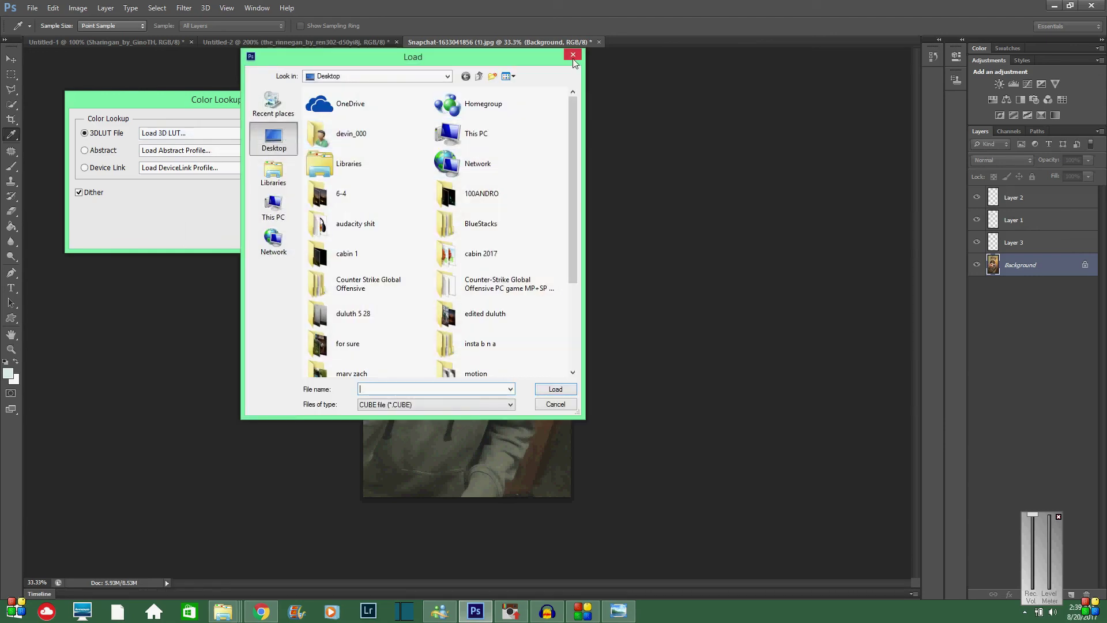
{"action": "key", "text": "Escape"}
{"action": "left_click", "coordinate": [278, 133]}
{"action": "scroll", "coordinate": [219, 231], "scroll_direction": "up", "scroll_amount": 3}
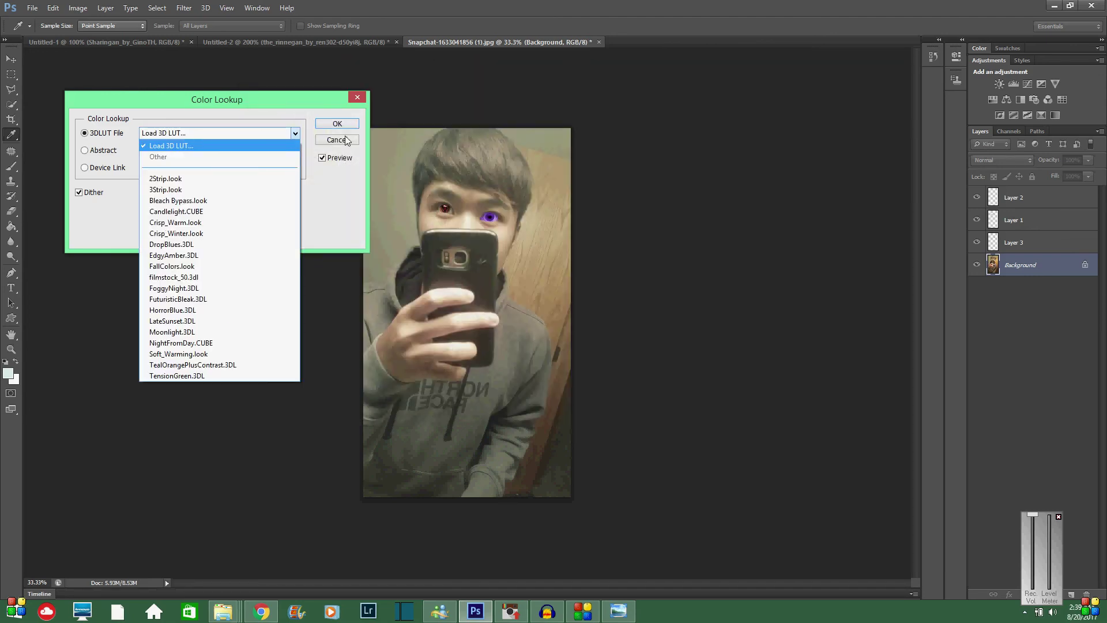
{"action": "left_click", "coordinate": [346, 142]}
{"action": "left_click", "coordinate": [346, 141]}
Pick the Zoom tool, then browse from the File menu across to the 3D menu
{"action": "key", "text": "z"}
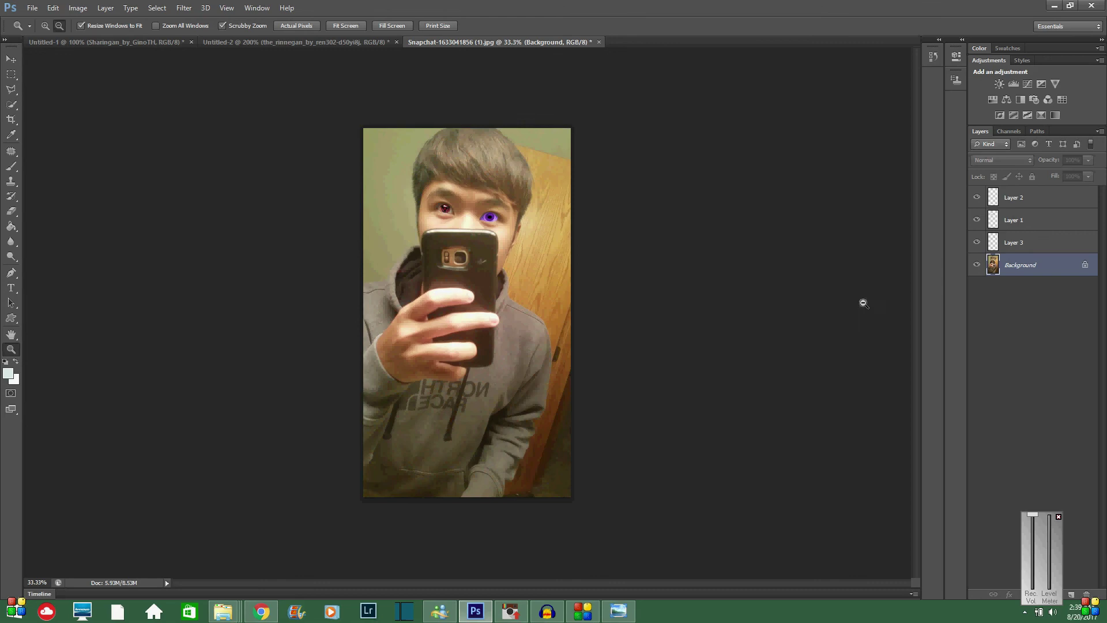
{"action": "left_click", "coordinate": [32, 8]}
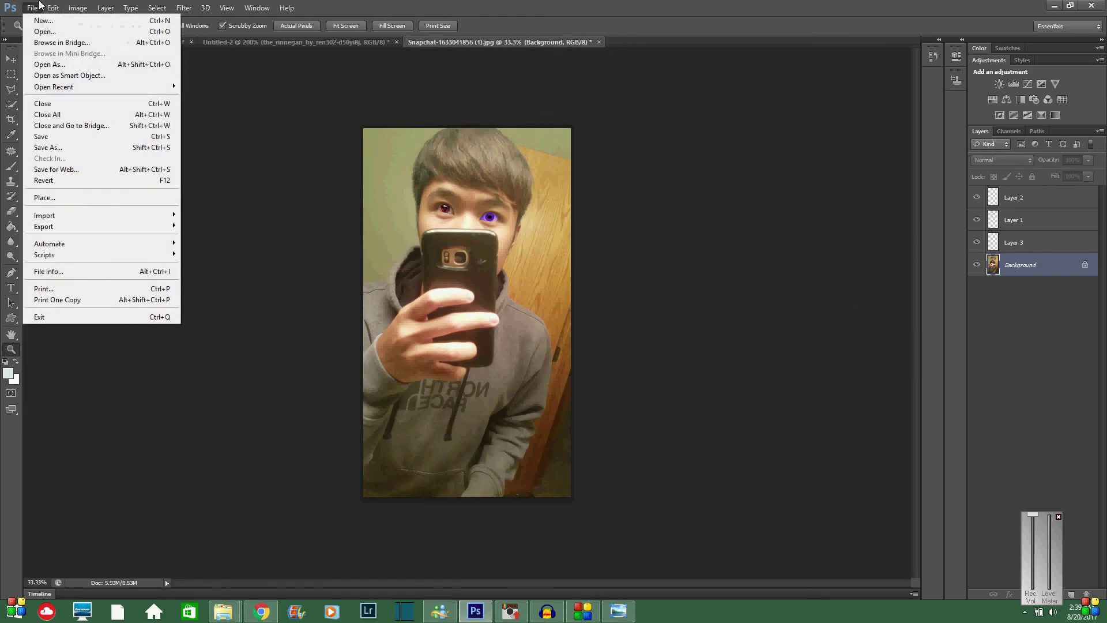
{"action": "left_click", "coordinate": [205, 8]}
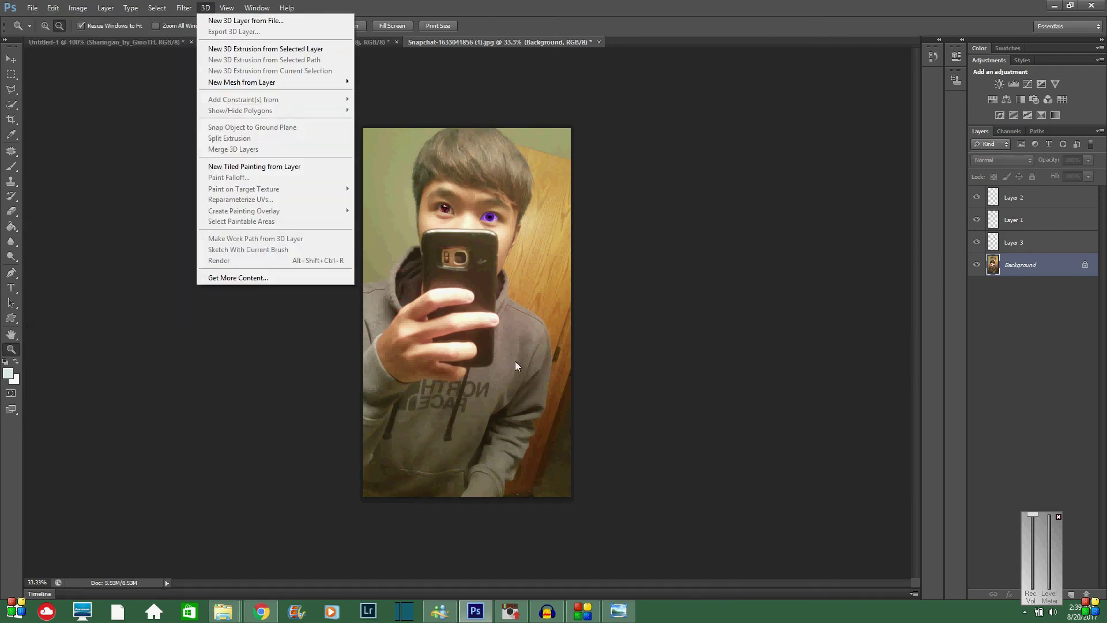